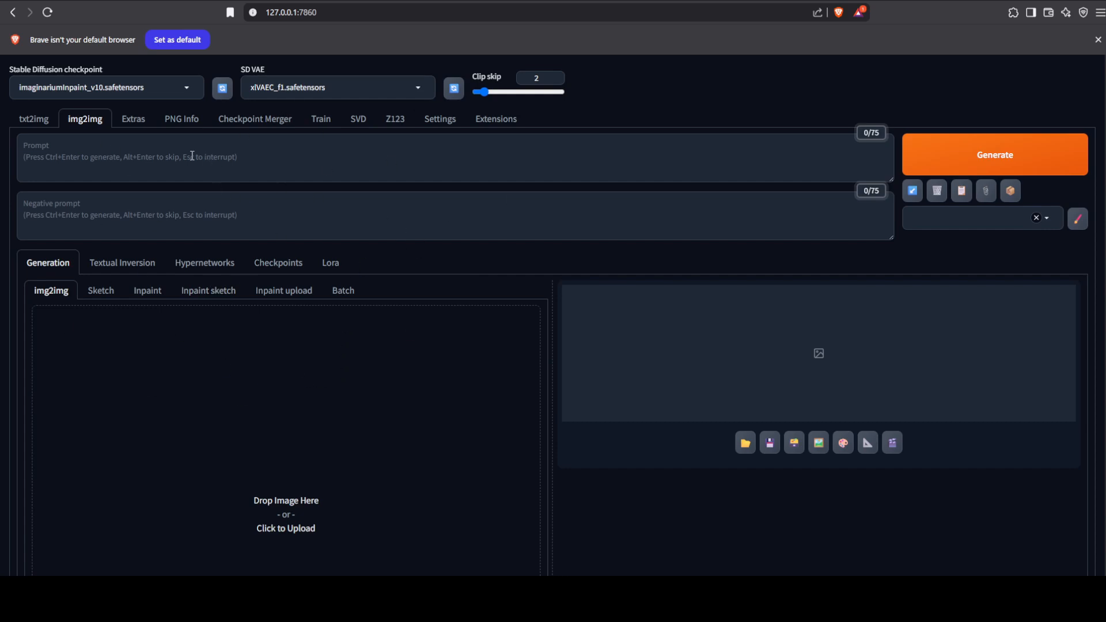
Step: Review the installed inpainting checkpoints, and open civitai.com in a new tab ready for a model search
{"action": "left_click", "coordinate": [39, 90]}
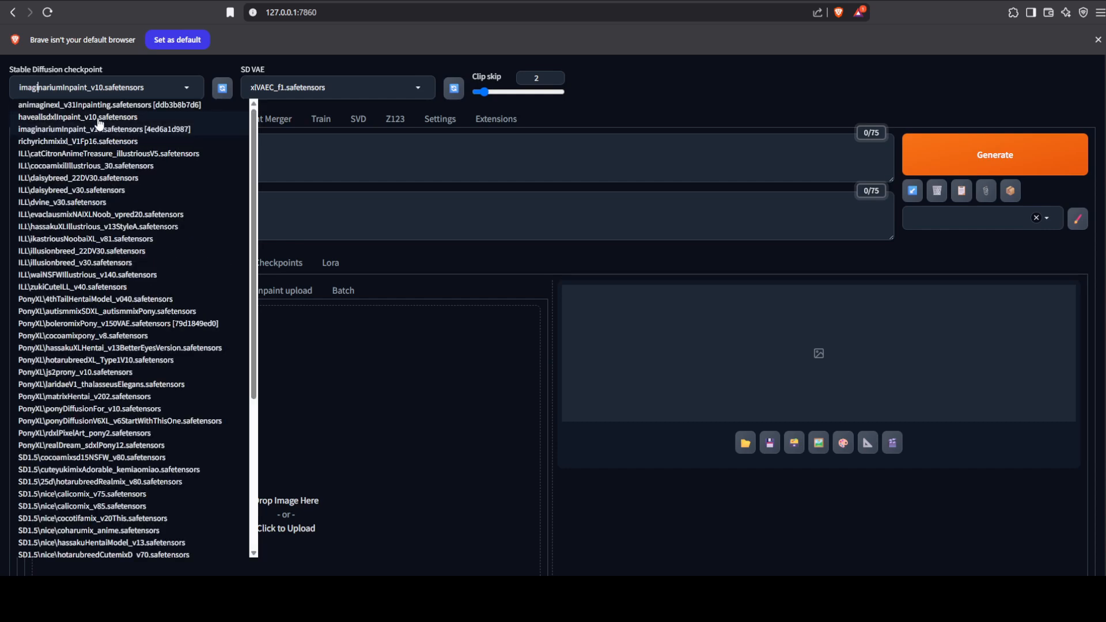
{"action": "left_click", "coordinate": [675, 75]}
{"action": "key", "text": "ctrl+t"}
{"action": "type", "text": "civitai.com"}
{"action": "key", "text": "Return"}
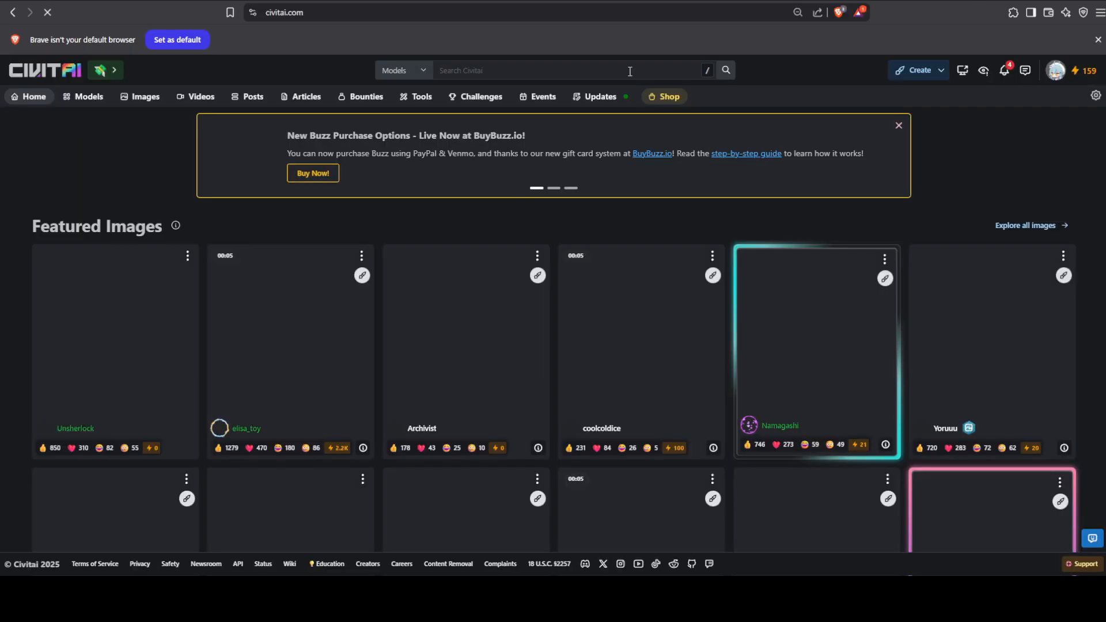
{"action": "left_click", "coordinate": [629, 71]}
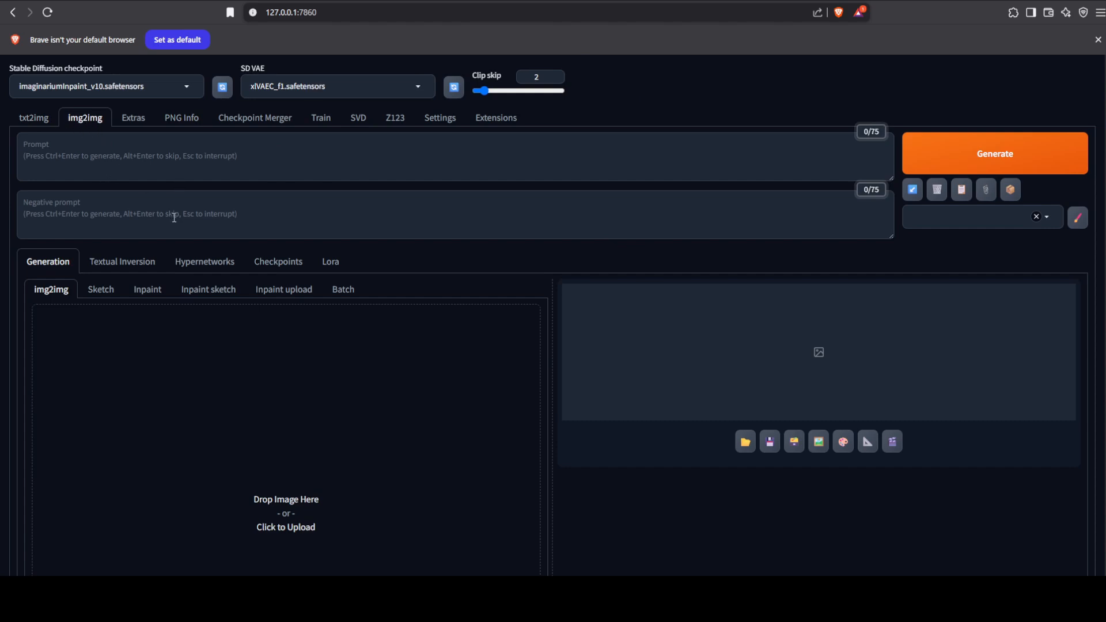
Step: Select the Outpainting mk2 script and restrict the outpainting direction to left and right
{"action": "scroll", "coordinate": [183, 249], "scroll_direction": "down", "scroll_amount": 2}
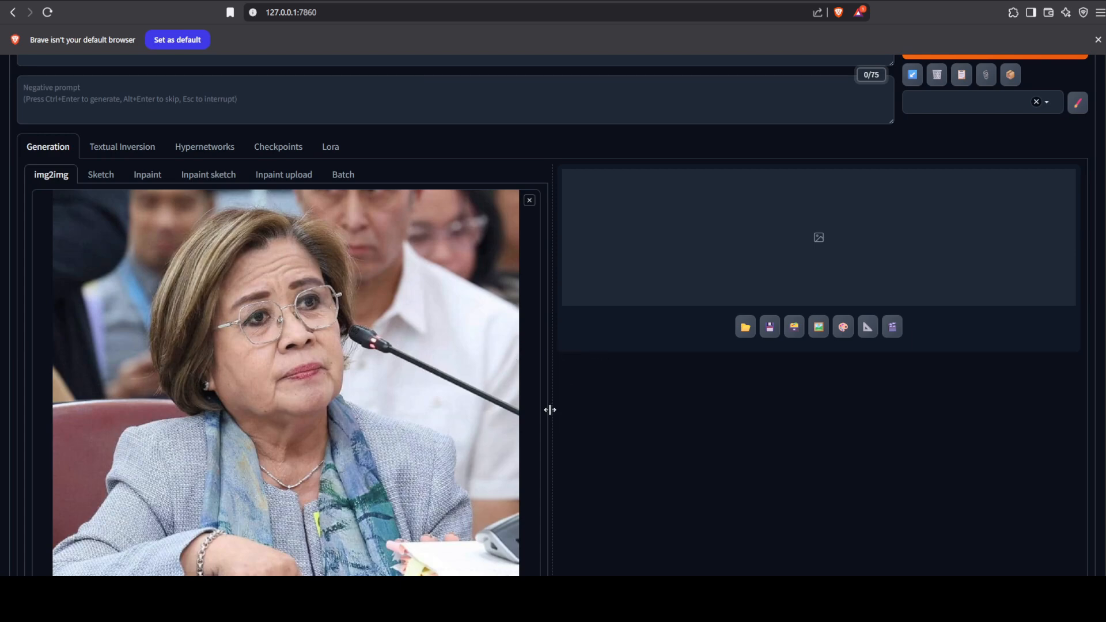
{"action": "scroll", "coordinate": [582, 399], "scroll_direction": "down", "scroll_amount": 15}
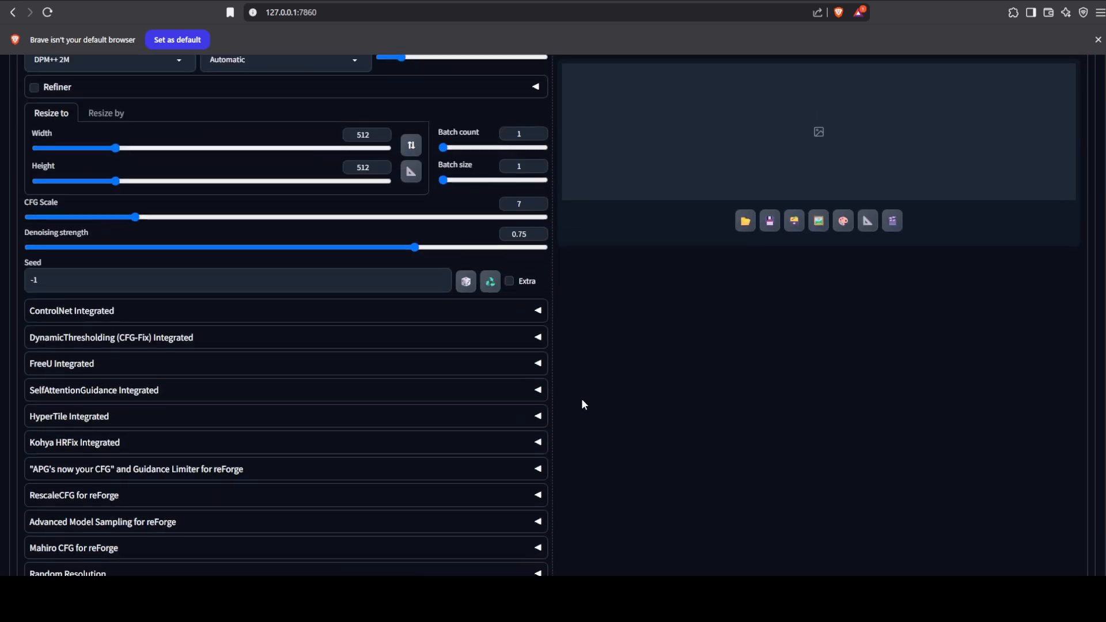
{"action": "left_click", "coordinate": [45, 509]}
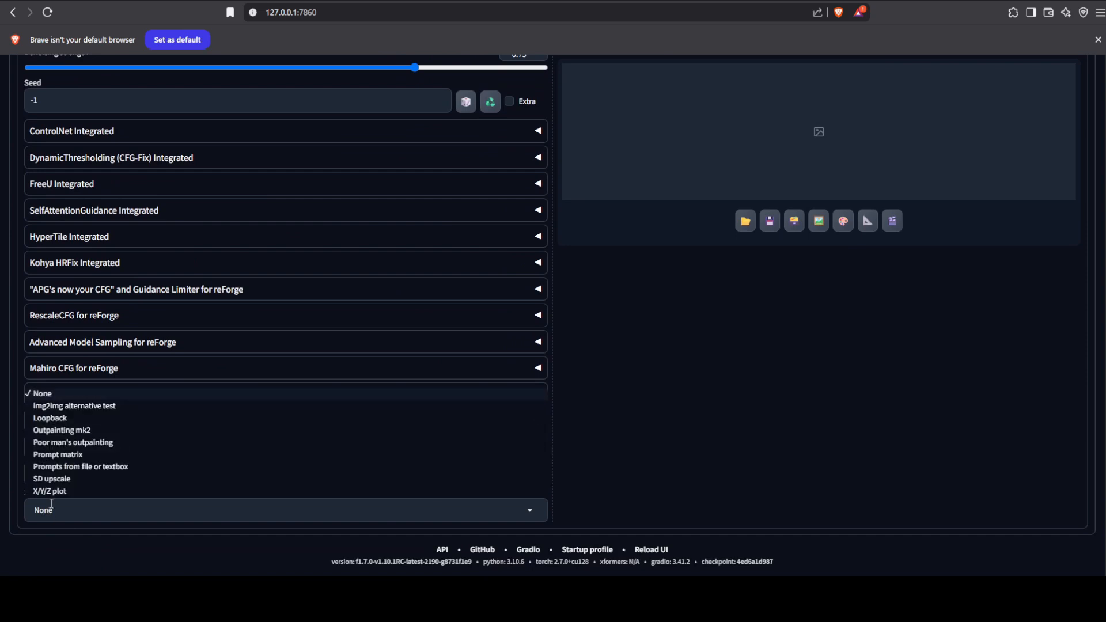
{"action": "left_click", "coordinate": [74, 431]}
{"action": "scroll", "coordinate": [223, 433], "scroll_direction": "down", "scroll_amount": 3}
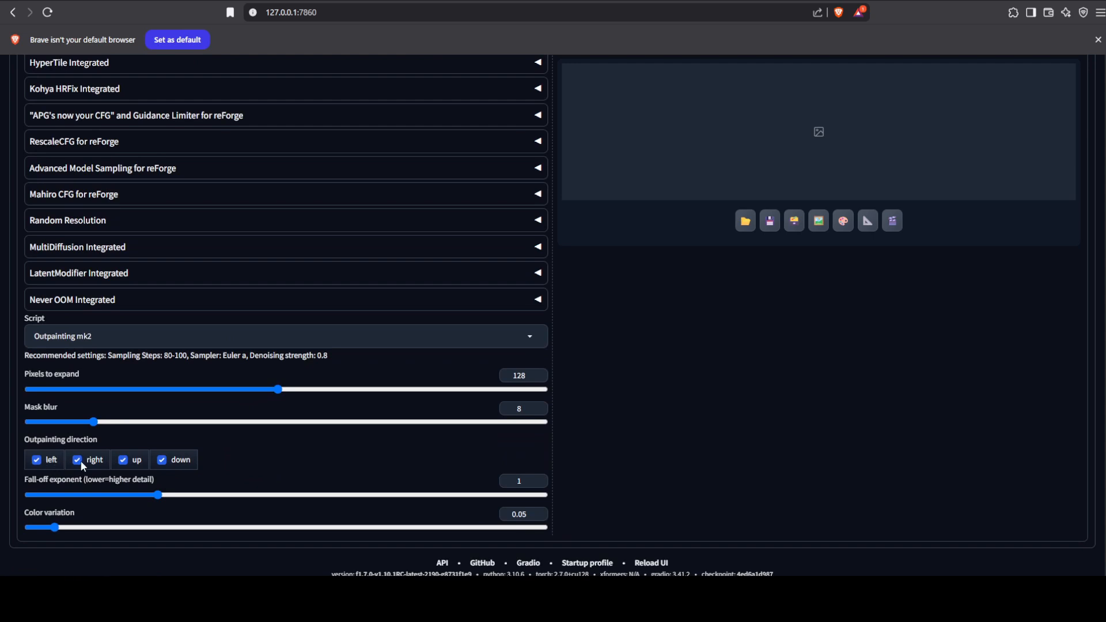
{"action": "left_click", "coordinate": [132, 464]}
{"action": "left_click", "coordinate": [167, 462]}
Step: Switch the output sizing to Resize by and set the denoising strength to 0.9
{"action": "scroll", "coordinate": [269, 451], "scroll_direction": "up", "scroll_amount": 10}
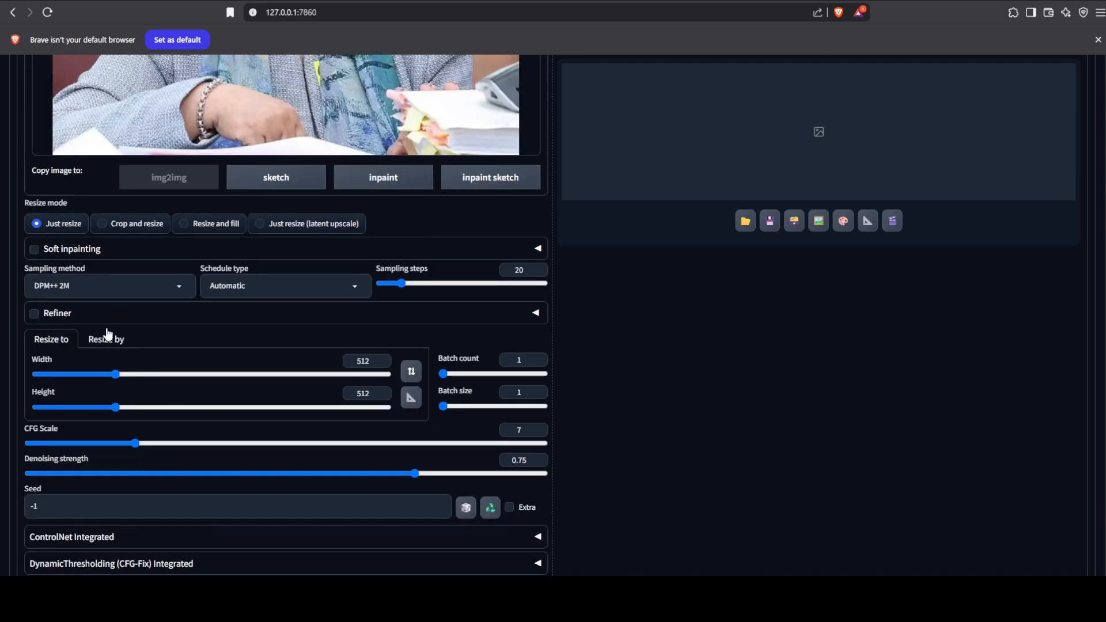
{"action": "left_click", "coordinate": [112, 338]}
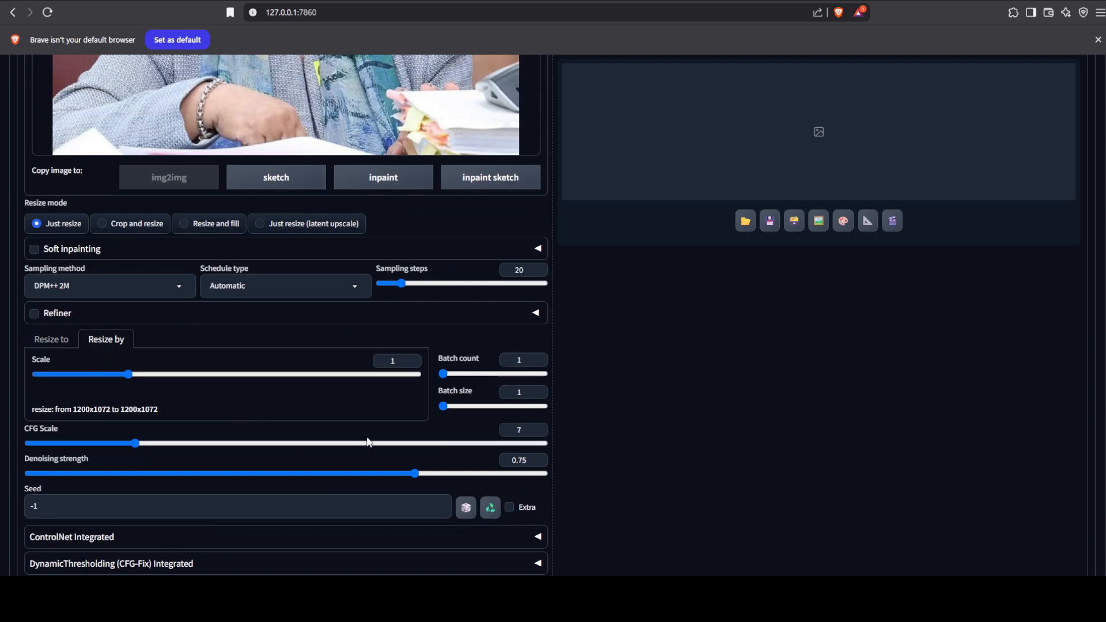
{"action": "left_click_drag", "start_coordinate": [416, 475], "coordinate": [492, 474]}
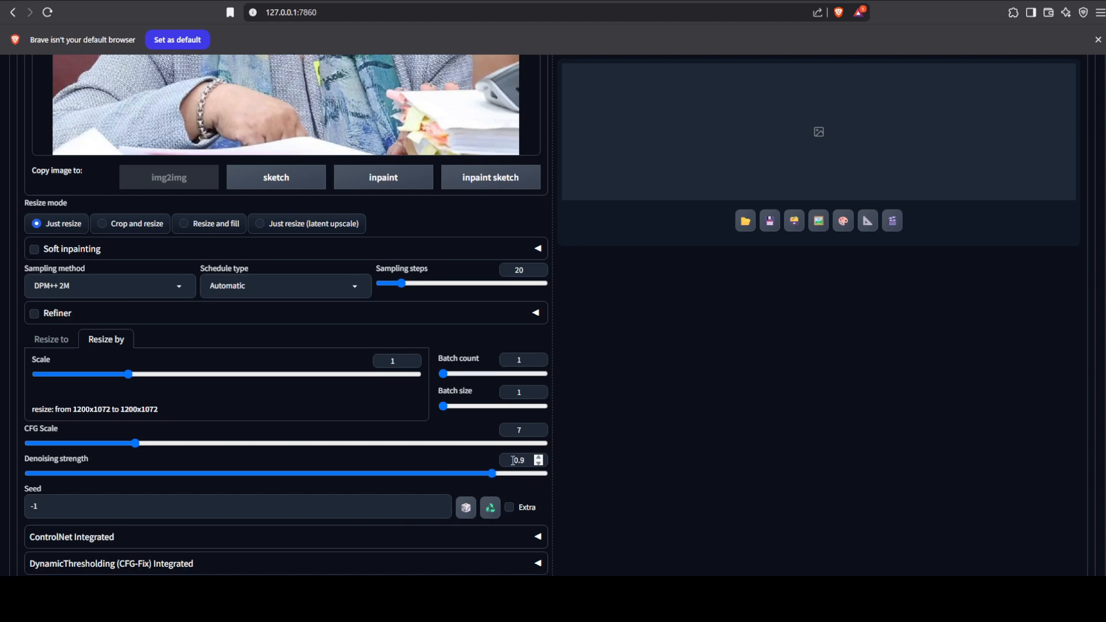
Step: Interrogate the source image with CLIP to get a prompt and delete everything after "looking at the camera"
{"action": "scroll", "coordinate": [680, 445], "scroll_direction": "up", "scroll_amount": 10}
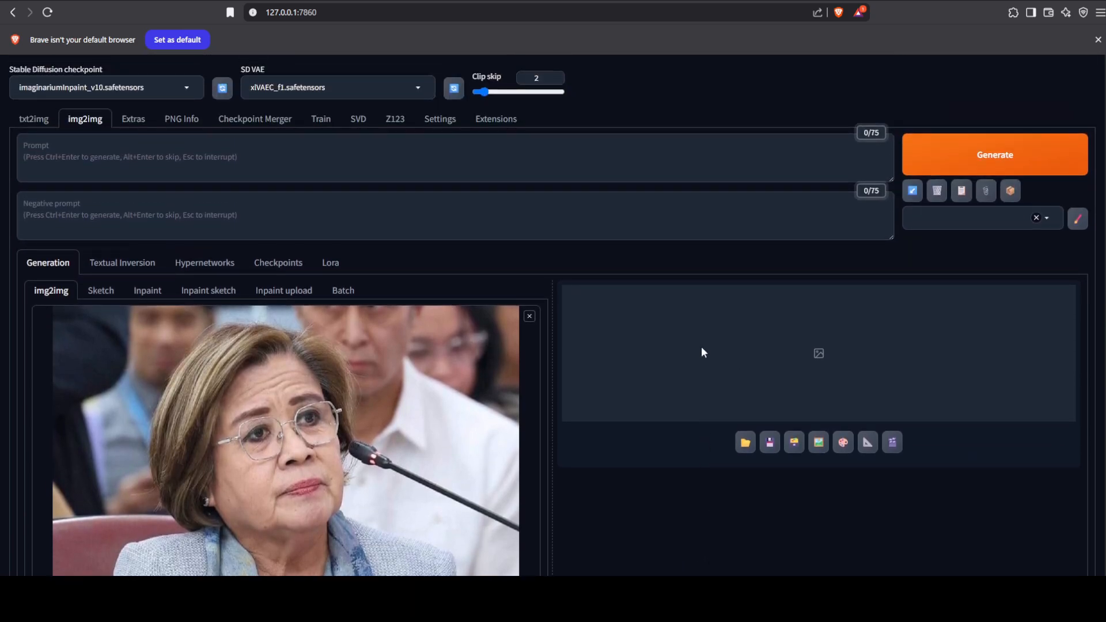
{"action": "left_click", "coordinate": [120, 148]}
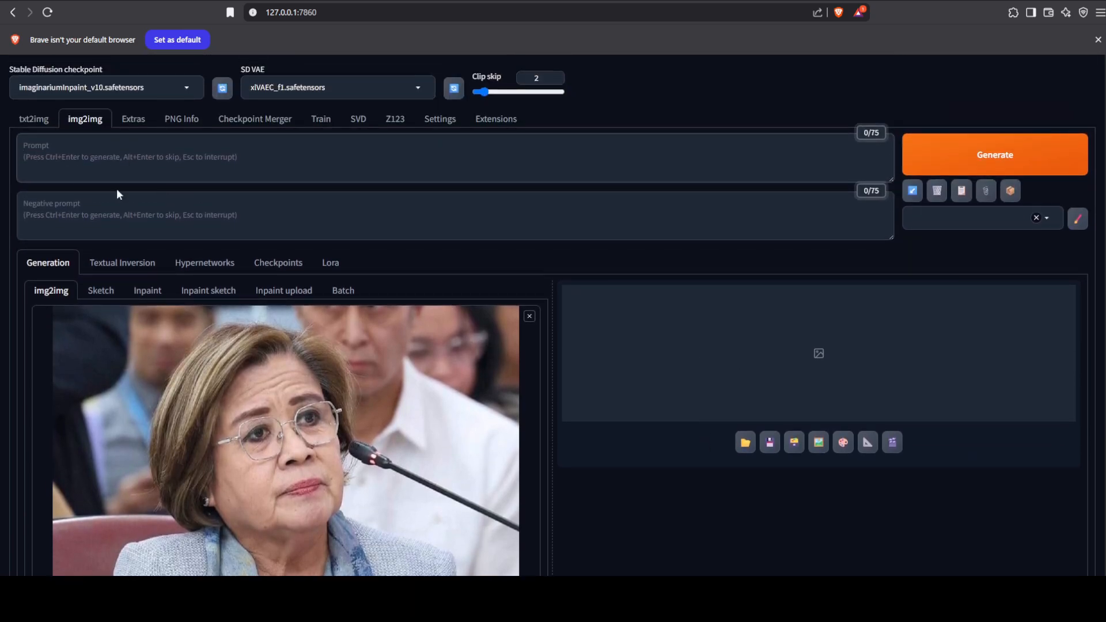
{"action": "left_click", "coordinate": [985, 195]}
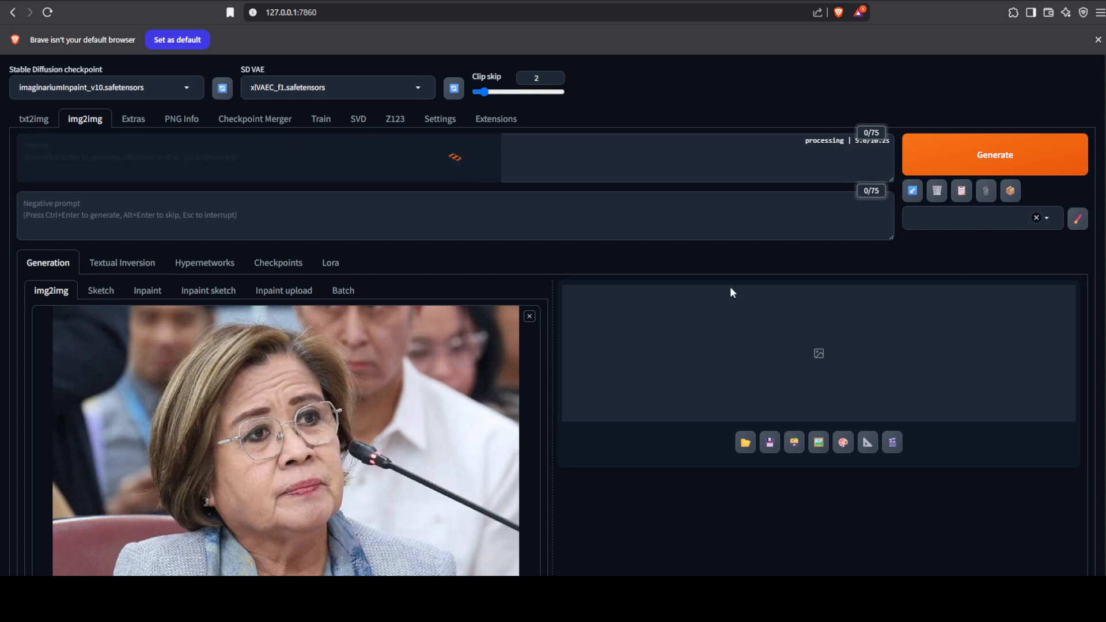
{"action": "scroll", "coordinate": [642, 340], "scroll_direction": "down", "scroll_amount": 1}
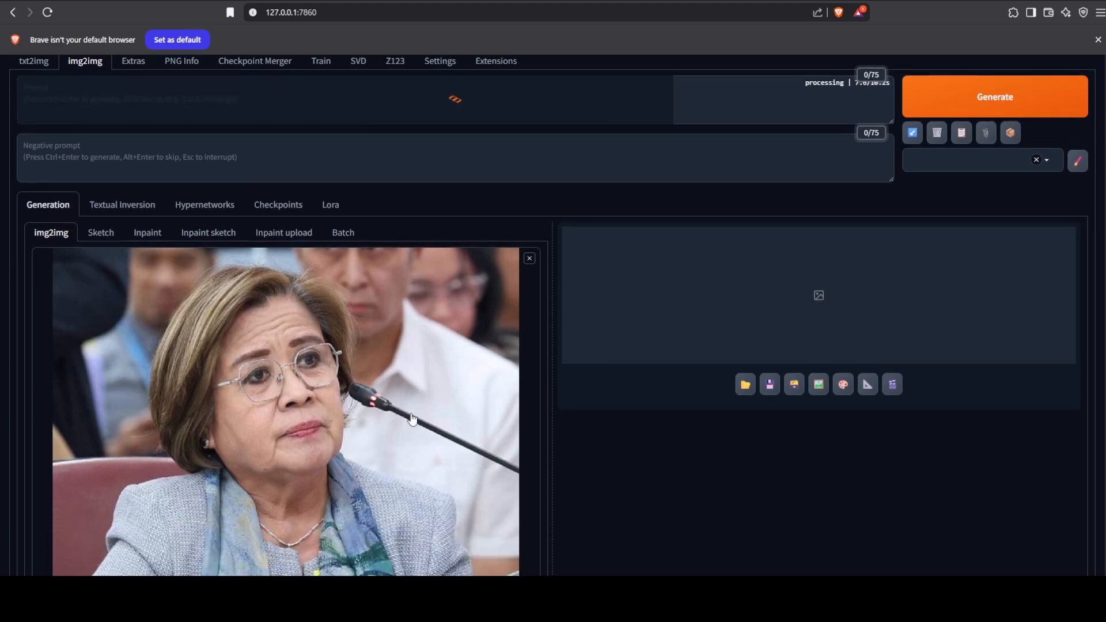
{"action": "scroll", "coordinate": [617, 415], "scroll_direction": "up", "scroll_amount": 1}
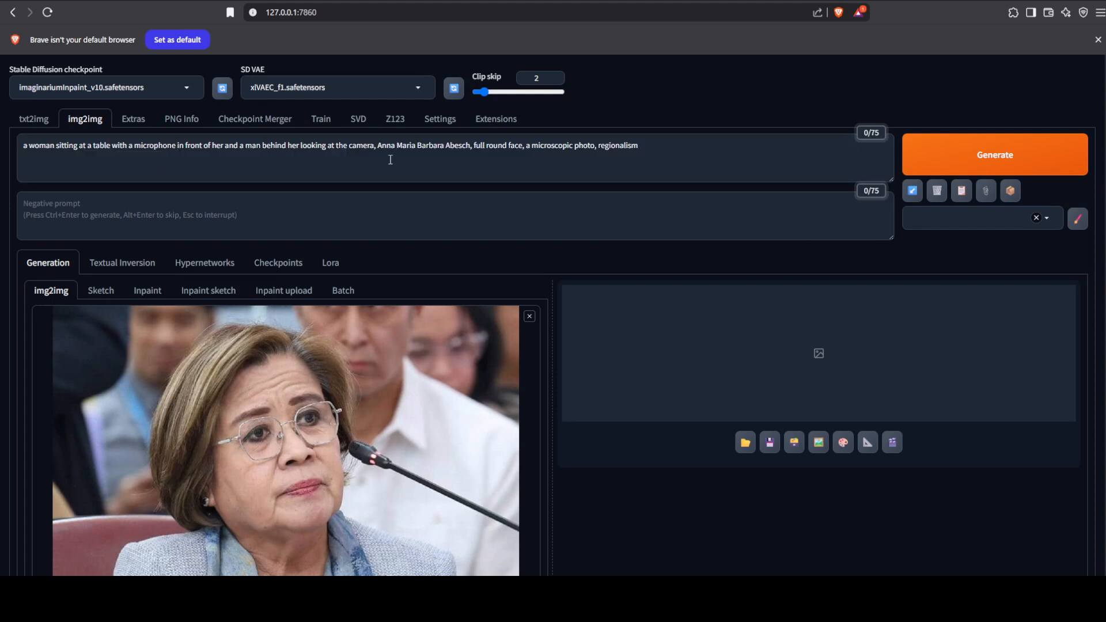
{"action": "left_click_drag", "start_coordinate": [376, 145], "coordinate": [638, 146]}
{"action": "key", "text": "BackSpace"}
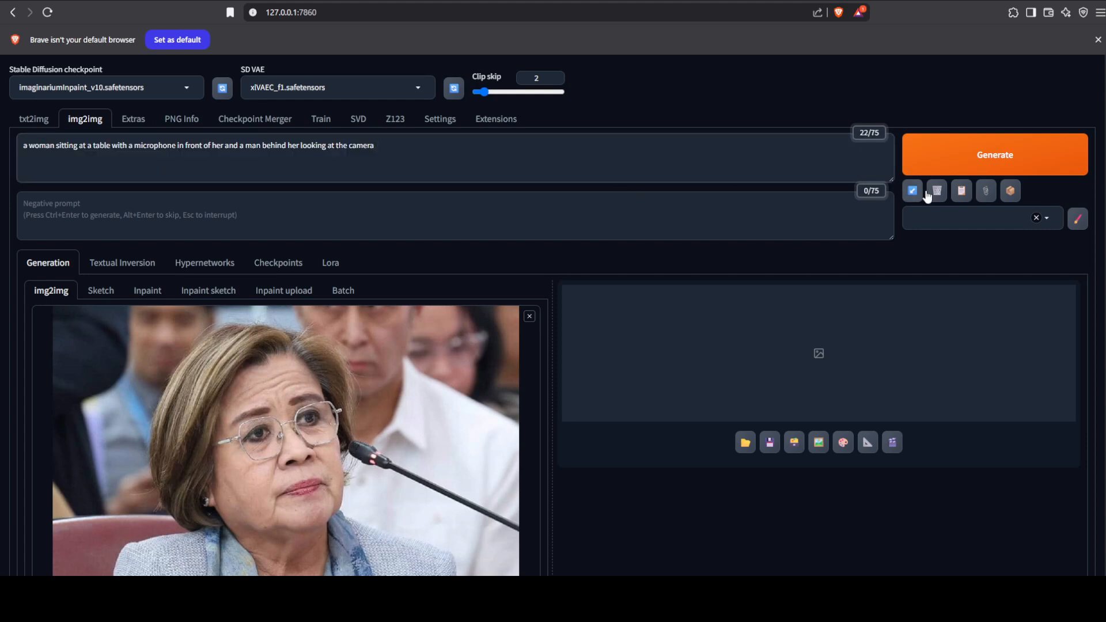
Step: Generate the outpainted image and inspect the result at full size
{"action": "left_click", "coordinate": [967, 160]}
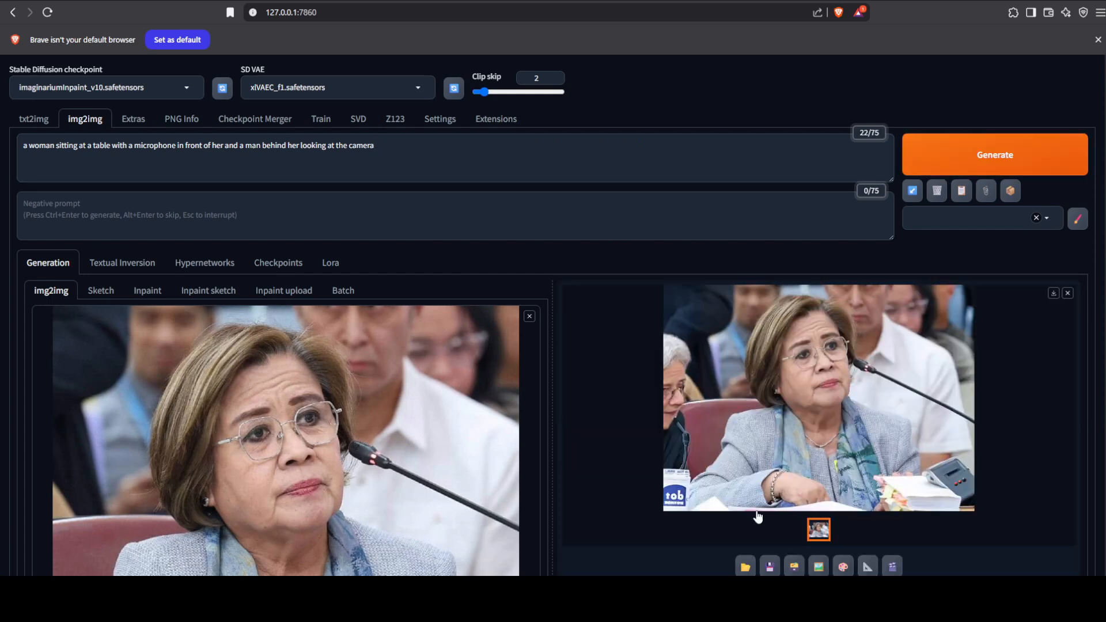
{"action": "scroll", "coordinate": [803, 423], "scroll_direction": "down", "scroll_amount": 1}
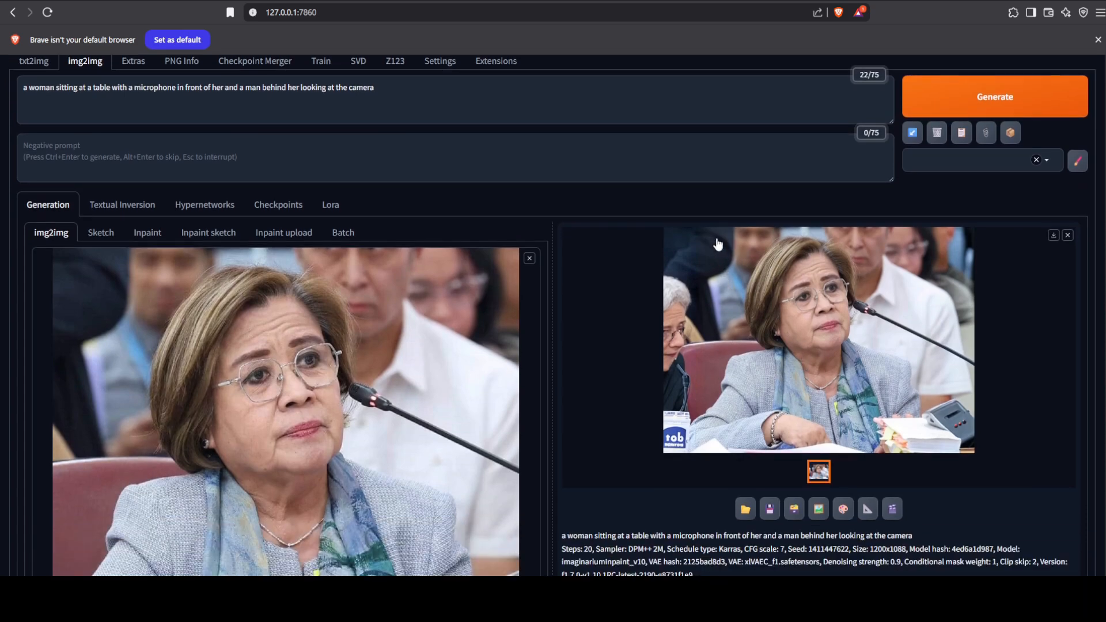
{"action": "left_click", "coordinate": [746, 314]}
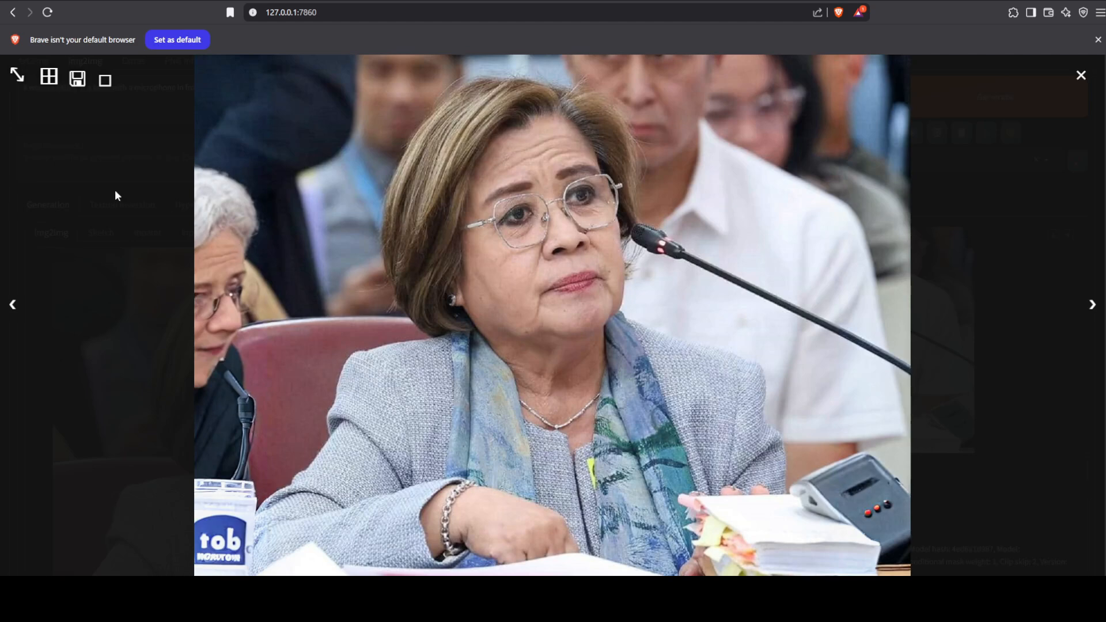
{"action": "left_click", "coordinate": [1079, 76]}
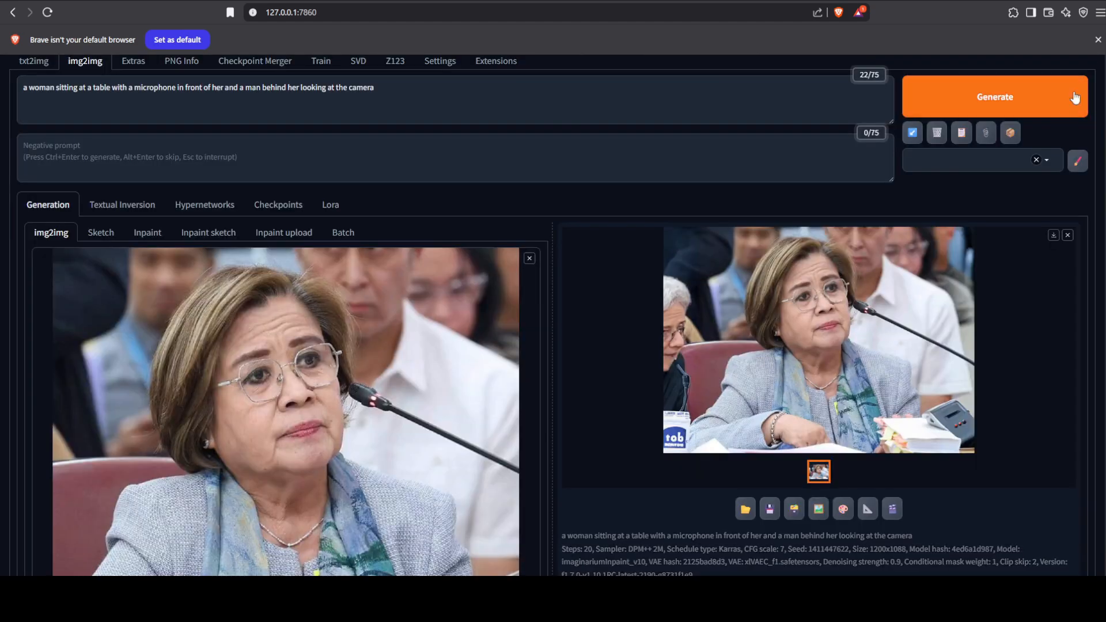
{"action": "scroll", "coordinate": [686, 184], "scroll_direction": "down", "scroll_amount": 1}
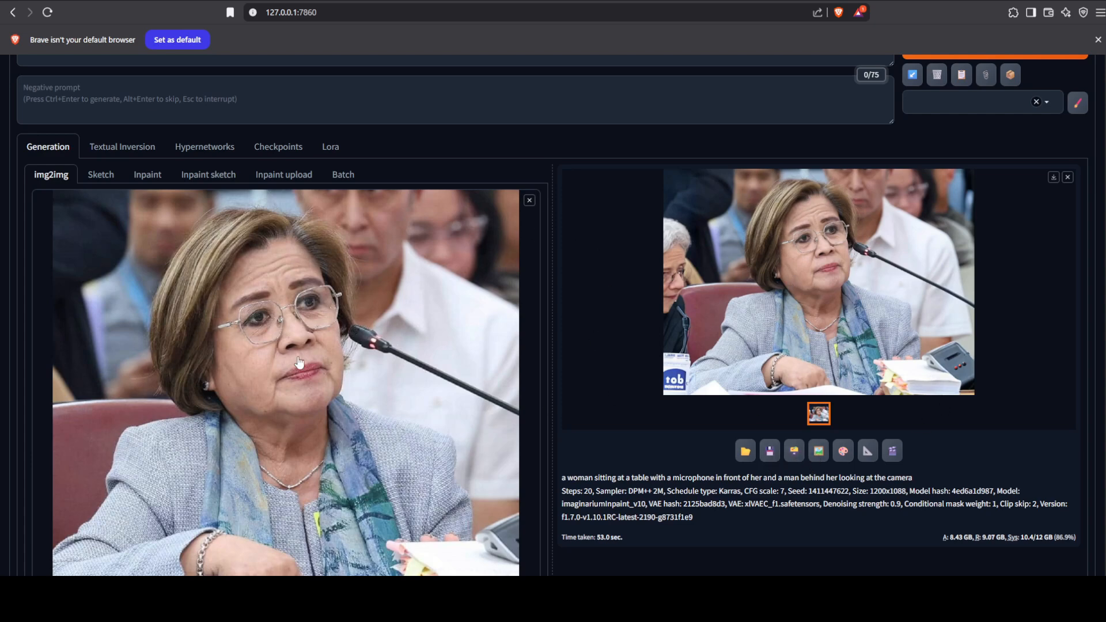
Step: Send the outpainted result back to img2img, generate a further sideways expansion and inspect it enlarged
{"action": "left_click", "coordinate": [818, 451]}
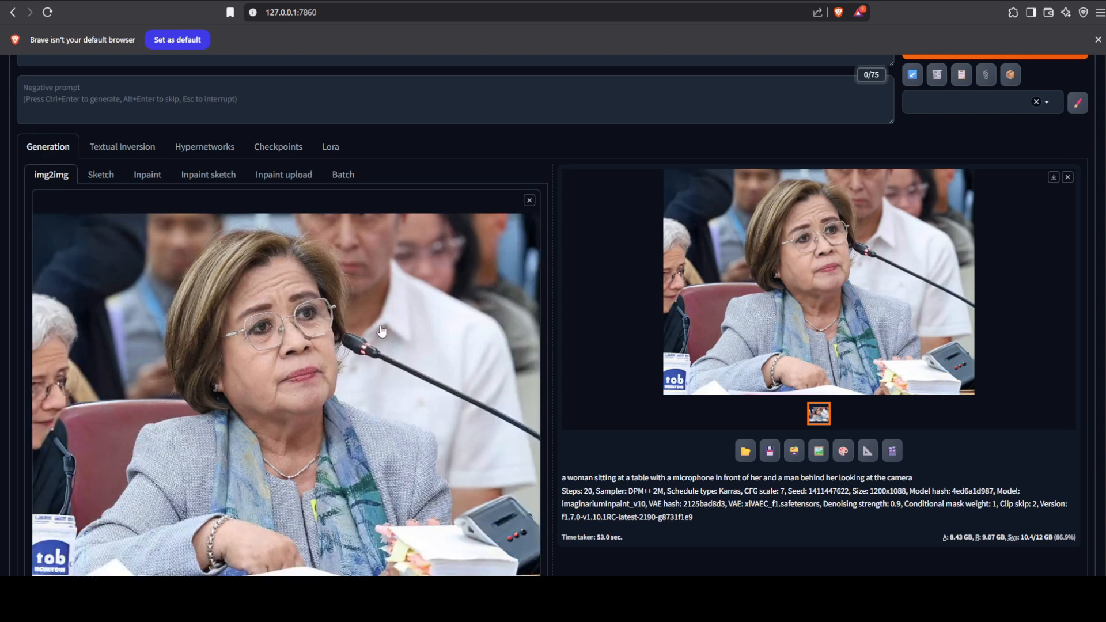
{"action": "scroll", "coordinate": [969, 198], "scroll_direction": "up", "scroll_amount": 2}
{"action": "scroll", "coordinate": [422, 369], "scroll_direction": "down", "scroll_amount": 3}
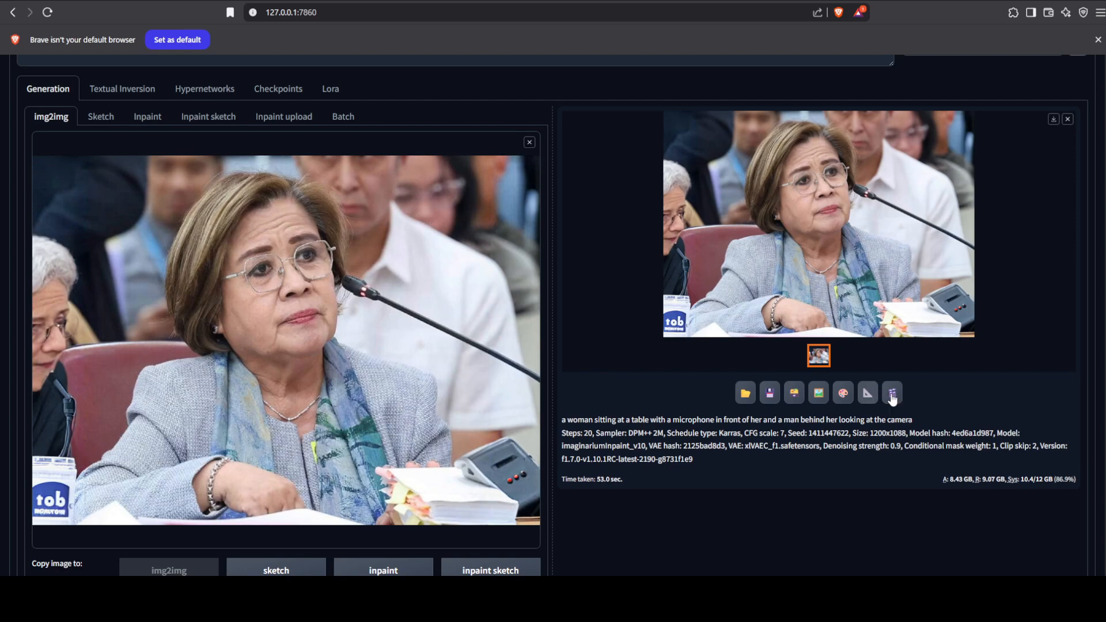
{"action": "scroll", "coordinate": [834, 410], "scroll_direction": "up", "scroll_amount": 3}
{"action": "left_click", "coordinate": [984, 151]}
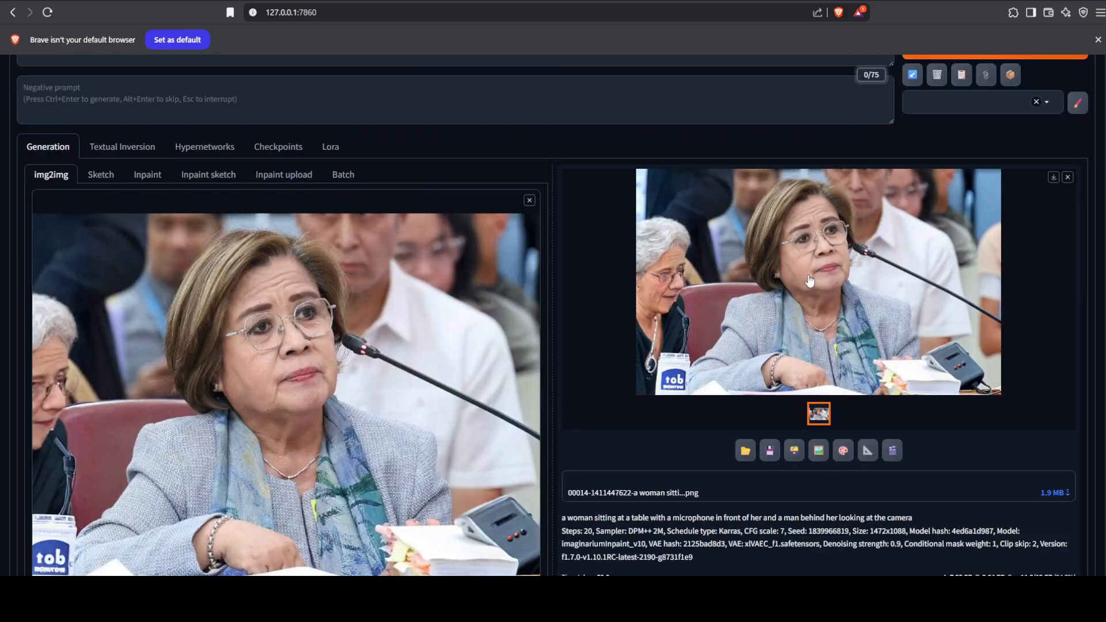
{"action": "left_click", "coordinate": [809, 281]}
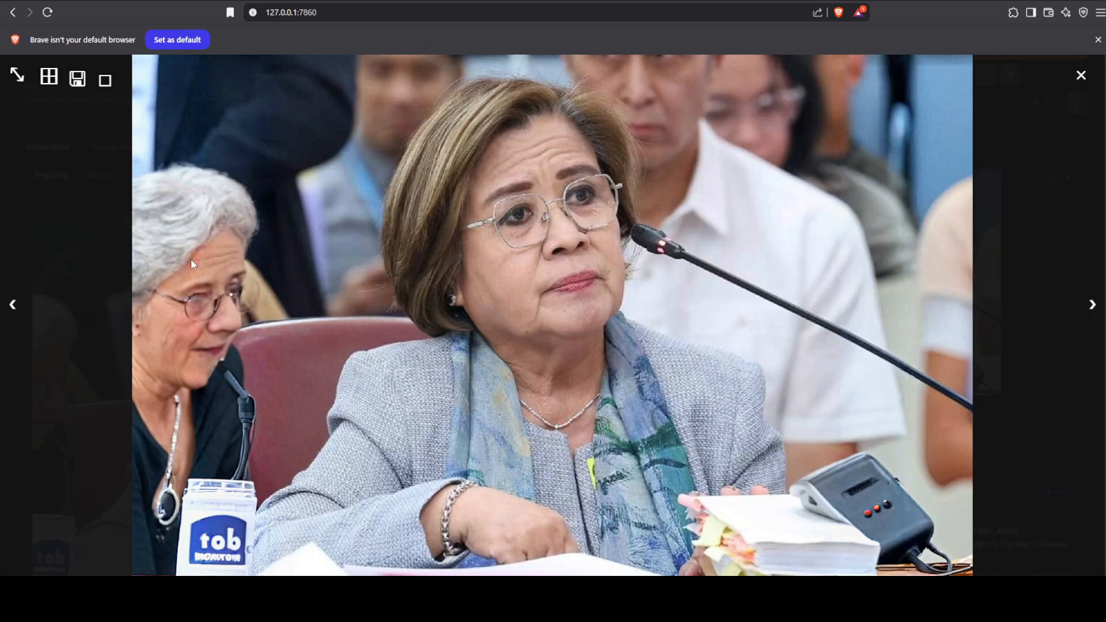
{"action": "left_click", "coordinate": [1079, 75]}
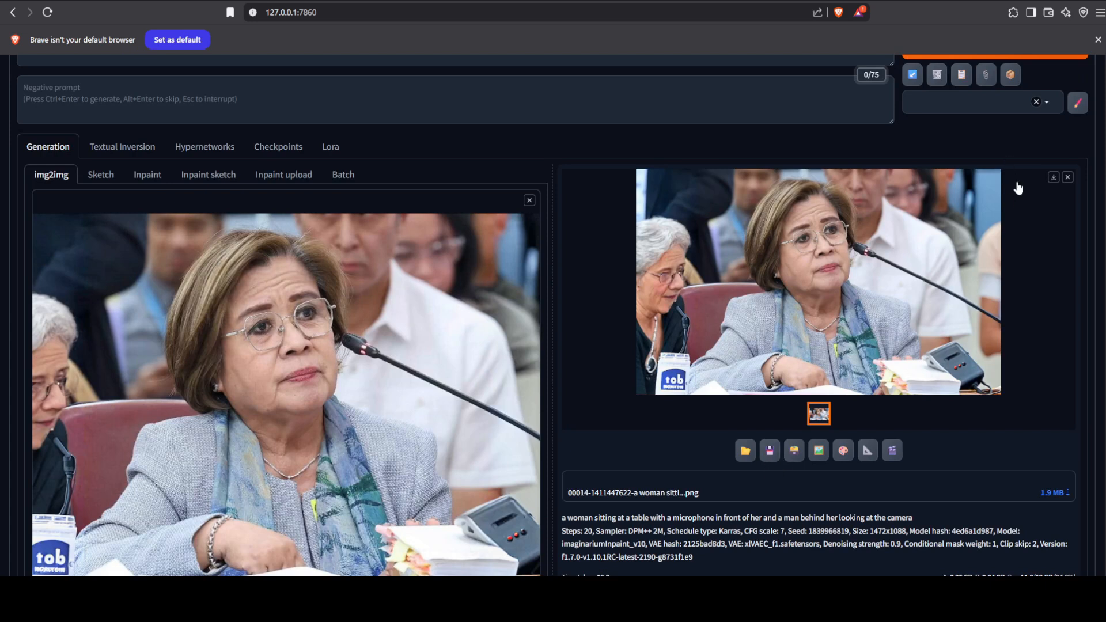
Step: Send the widened image to img2img, change the outpainting direction from left and right to up, and generate and inspect the result
{"action": "left_click", "coordinate": [818, 452]}
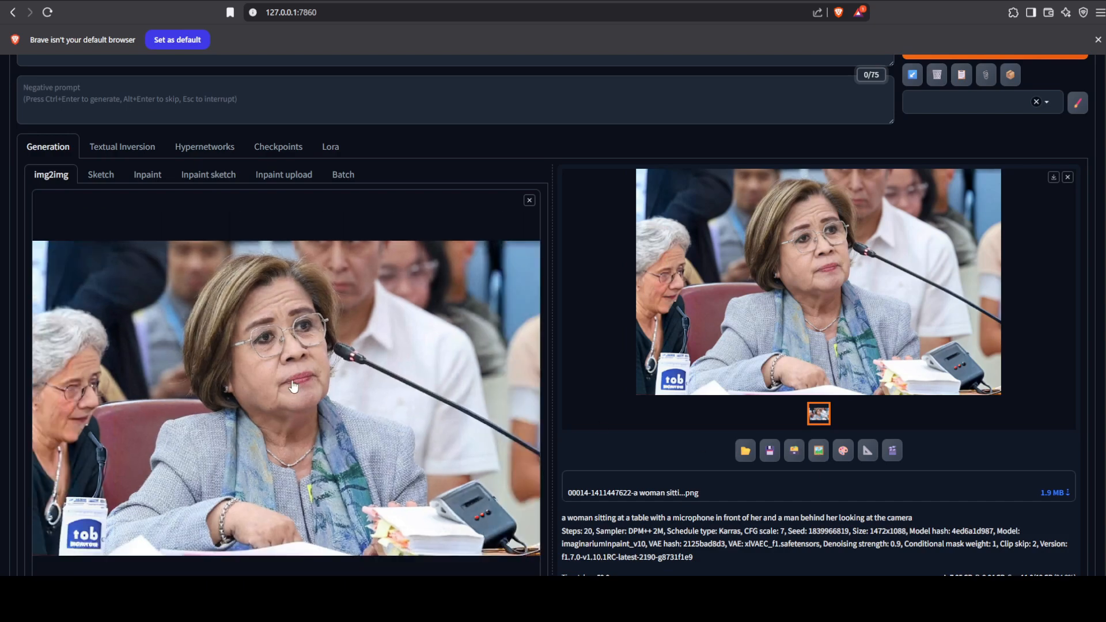
{"action": "scroll", "coordinate": [302, 374], "scroll_direction": "down", "scroll_amount": 15}
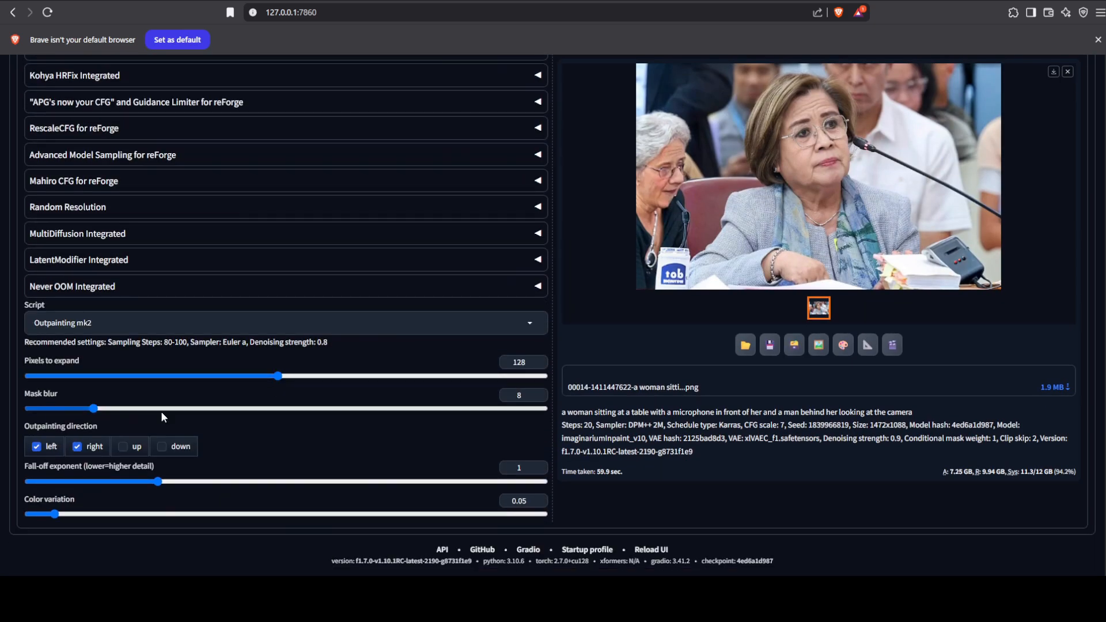
{"action": "left_click", "coordinate": [76, 447]}
{"action": "left_click", "coordinate": [35, 447]}
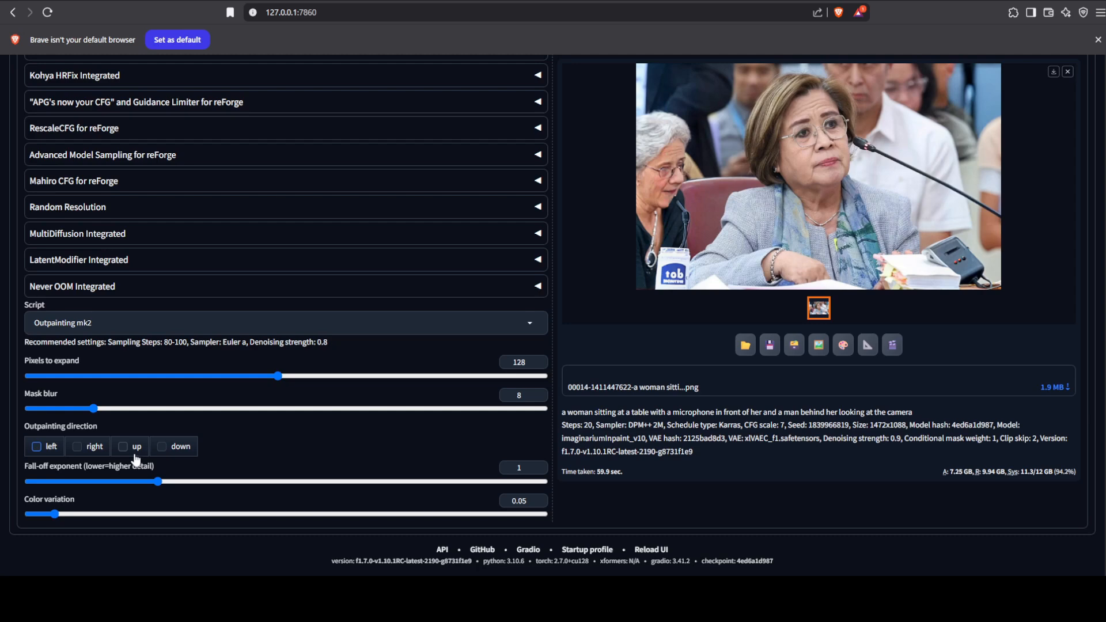
{"action": "scroll", "coordinate": [137, 459], "scroll_direction": "up", "scroll_amount": 15}
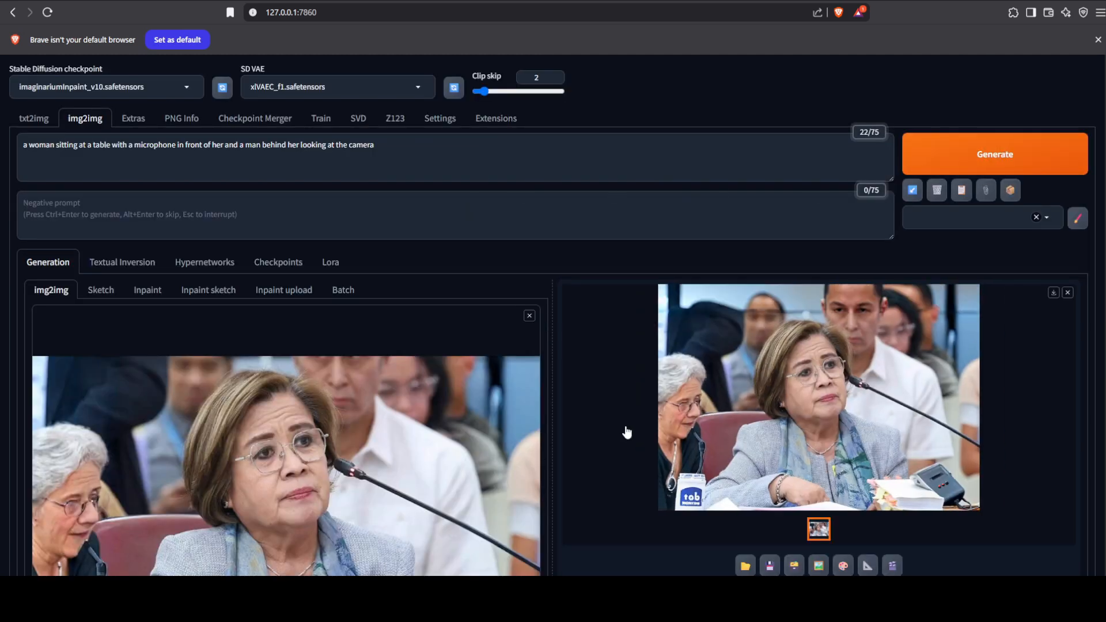
{"action": "left_click", "coordinate": [759, 317]}
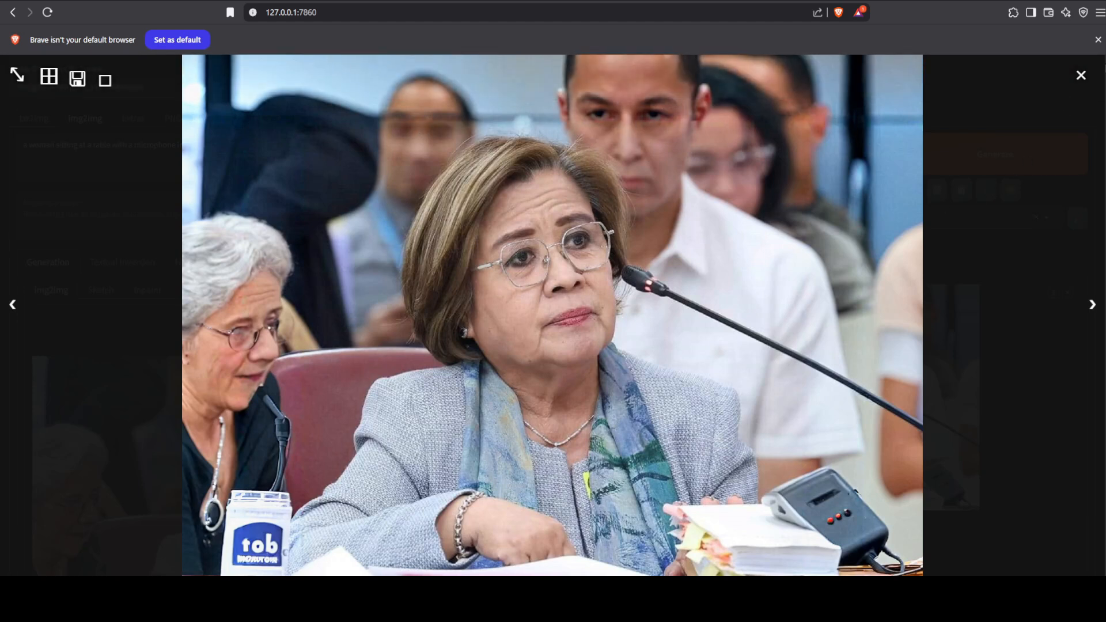
{"action": "left_click", "coordinate": [1081, 76]}
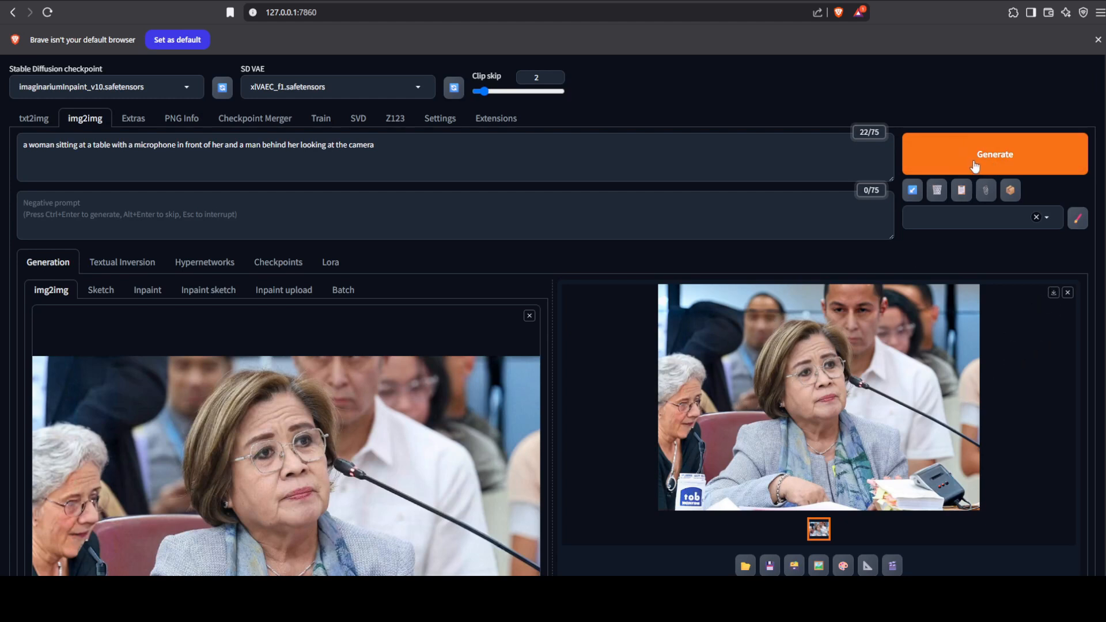
Step: Set the batch size to 3 for the upward outpainting
{"action": "scroll", "coordinate": [644, 369], "scroll_direction": "down", "scroll_amount": 4}
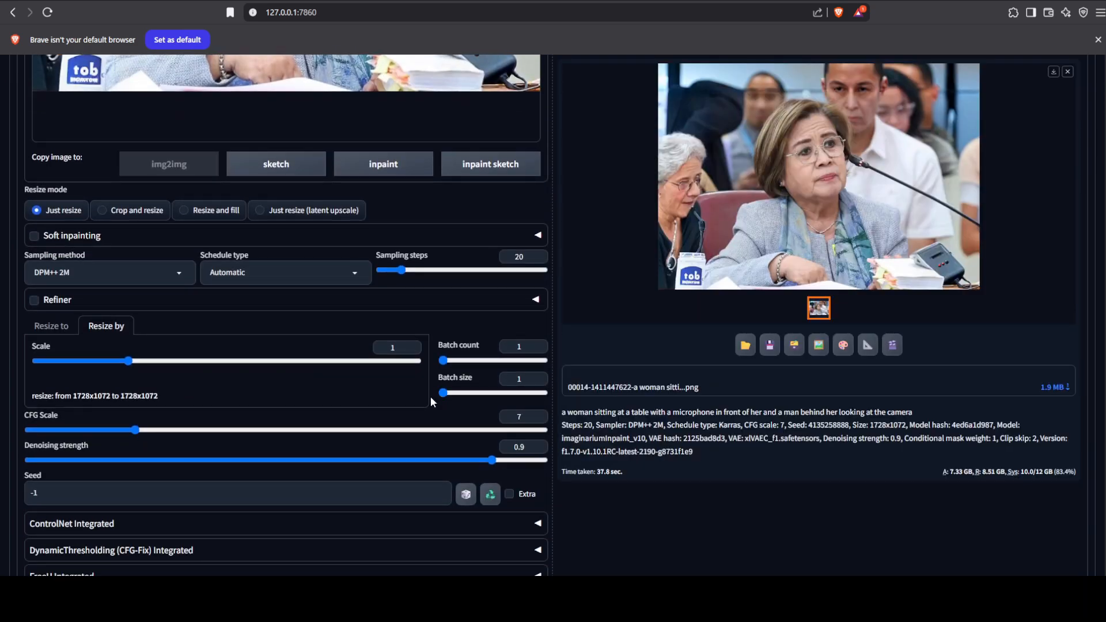
{"action": "left_click_drag", "start_coordinate": [445, 392], "coordinate": [483, 404]}
{"action": "scroll", "coordinate": [754, 372], "scroll_direction": "up", "scroll_amount": 5}
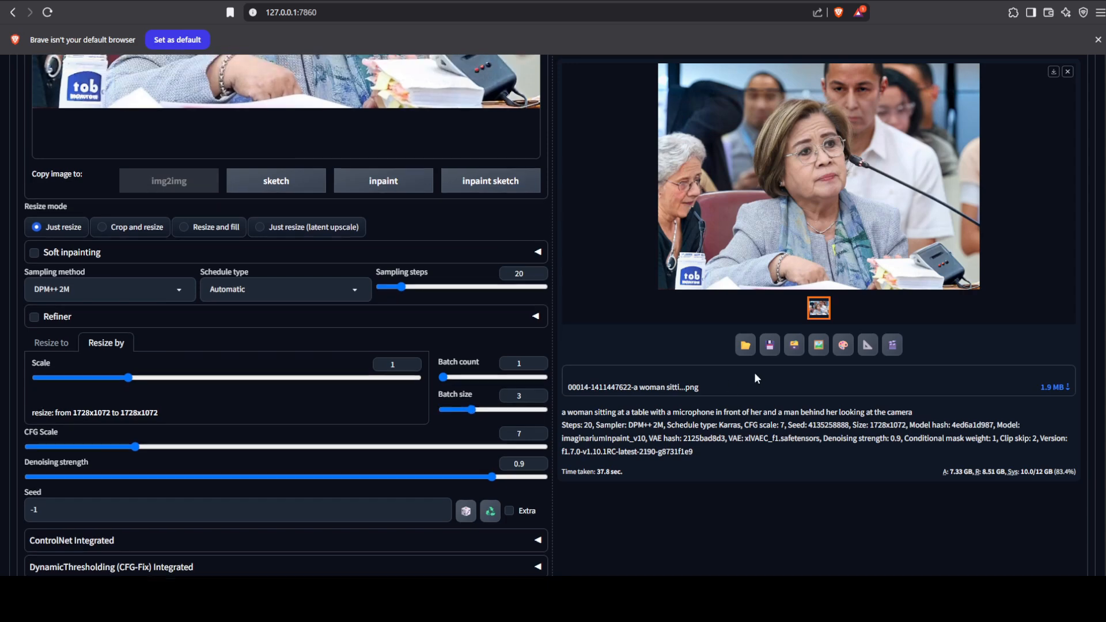
{"action": "scroll", "coordinate": [748, 359], "scroll_direction": "down", "scroll_amount": 4}
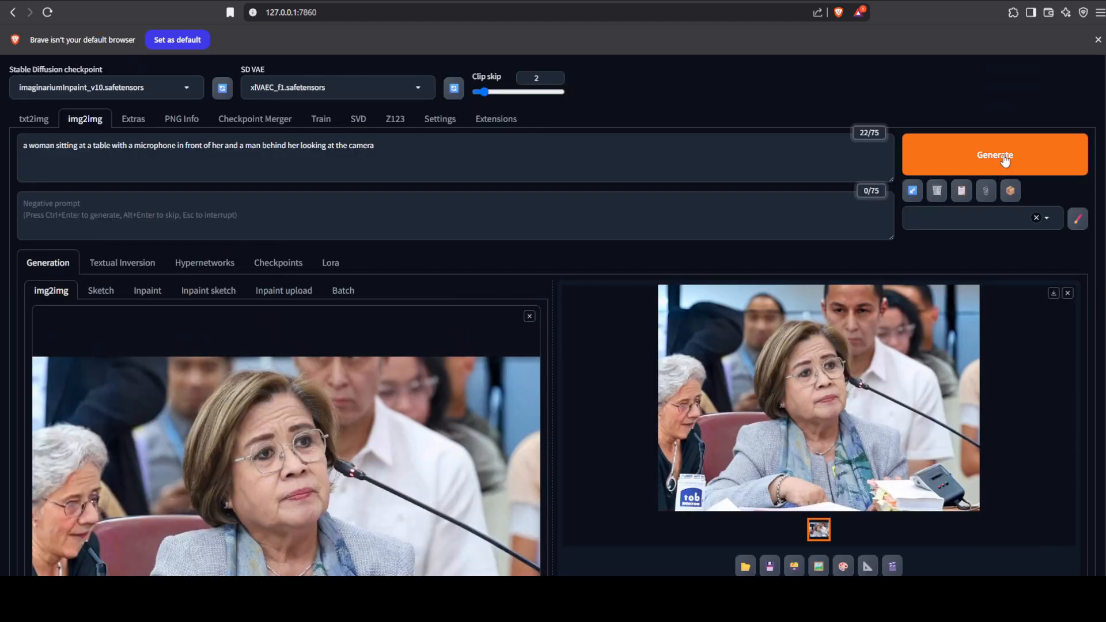
Step: Examine the batch of upward outpainting results at full size
{"action": "left_click", "coordinate": [752, 371]}
{"action": "key", "text": "Right"}
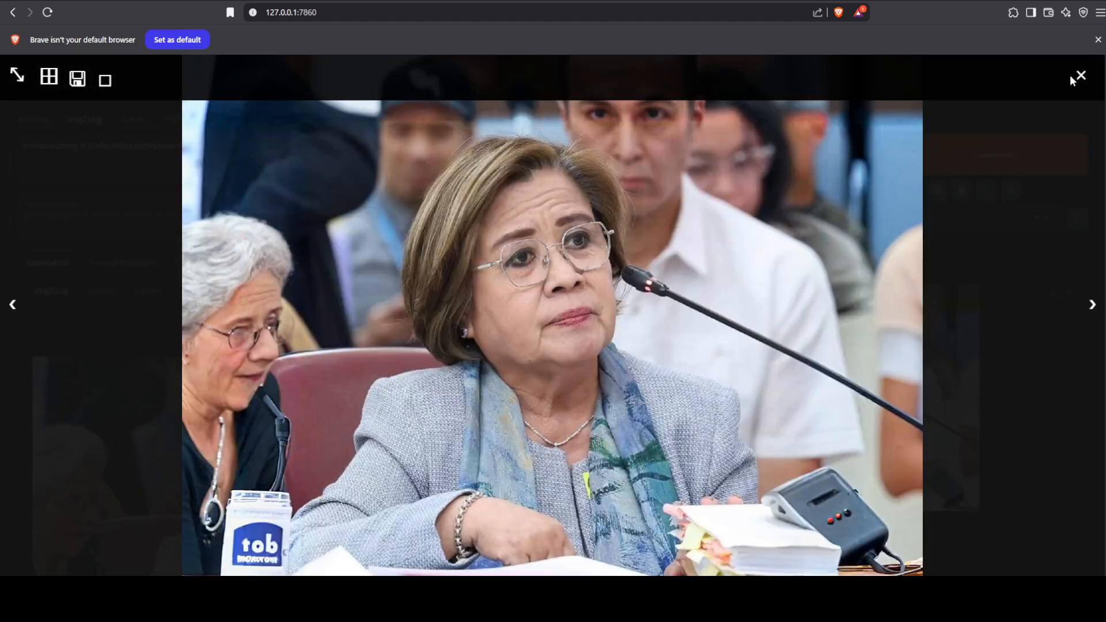
{"action": "left_click", "coordinate": [1081, 75]}
Step: Raise the denoising strength to 0.96 and reduce the batch size to 1
{"action": "scroll", "coordinate": [844, 504], "scroll_direction": "down", "scroll_amount": 1}
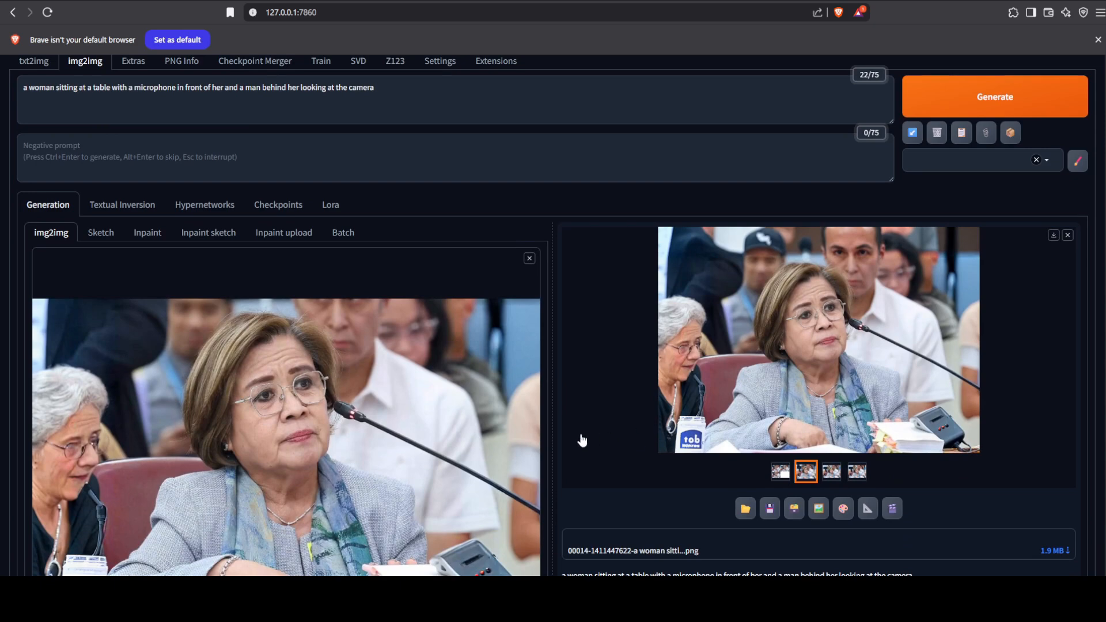
{"action": "scroll", "coordinate": [607, 429], "scroll_direction": "down", "scroll_amount": 3}
{"action": "scroll", "coordinate": [608, 429], "scroll_direction": "down", "scroll_amount": 4}
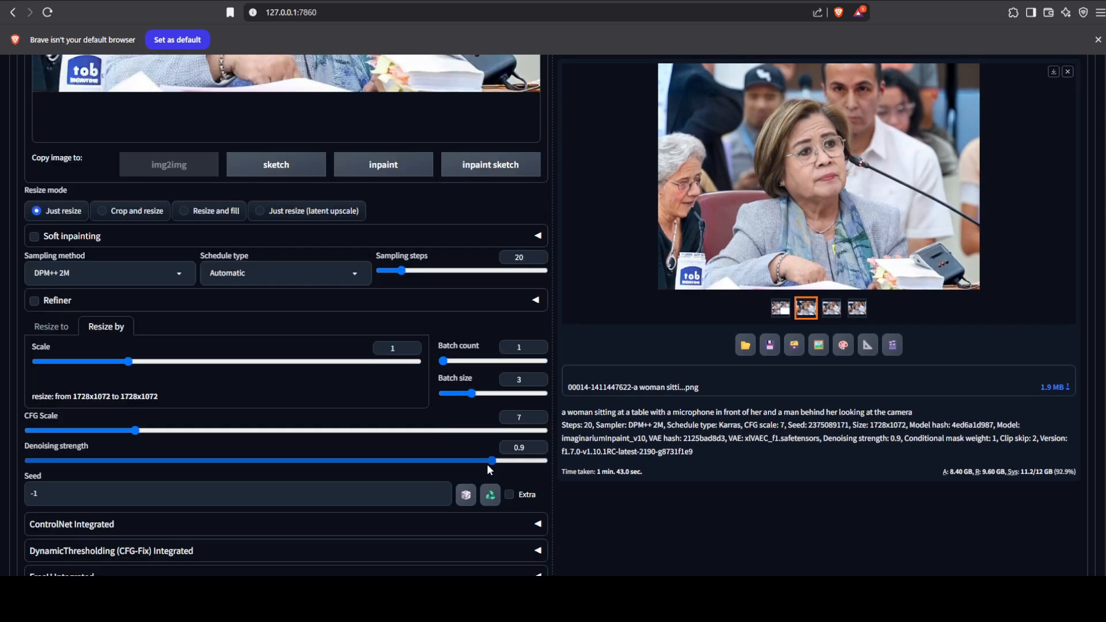
{"action": "left_click_drag", "start_coordinate": [493, 464], "coordinate": [517, 466]}
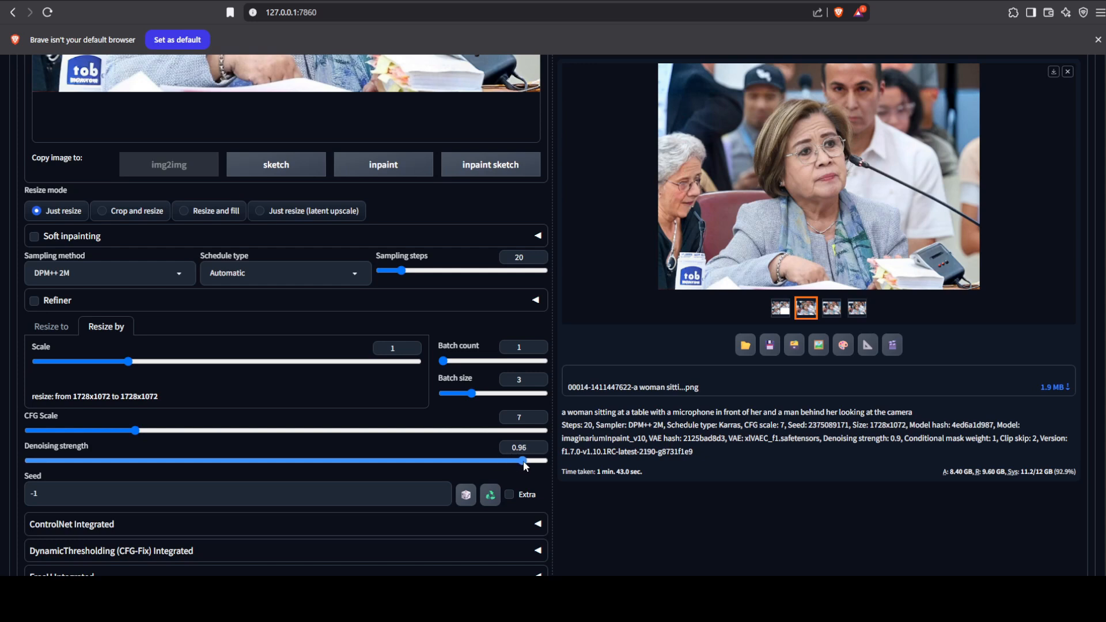
{"action": "left_click", "coordinate": [459, 394]}
Step: Regenerate the upward outpainting of the hearing photo and inspect the result enlarged
{"action": "scroll", "coordinate": [690, 366], "scroll_direction": "up", "scroll_amount": 10}
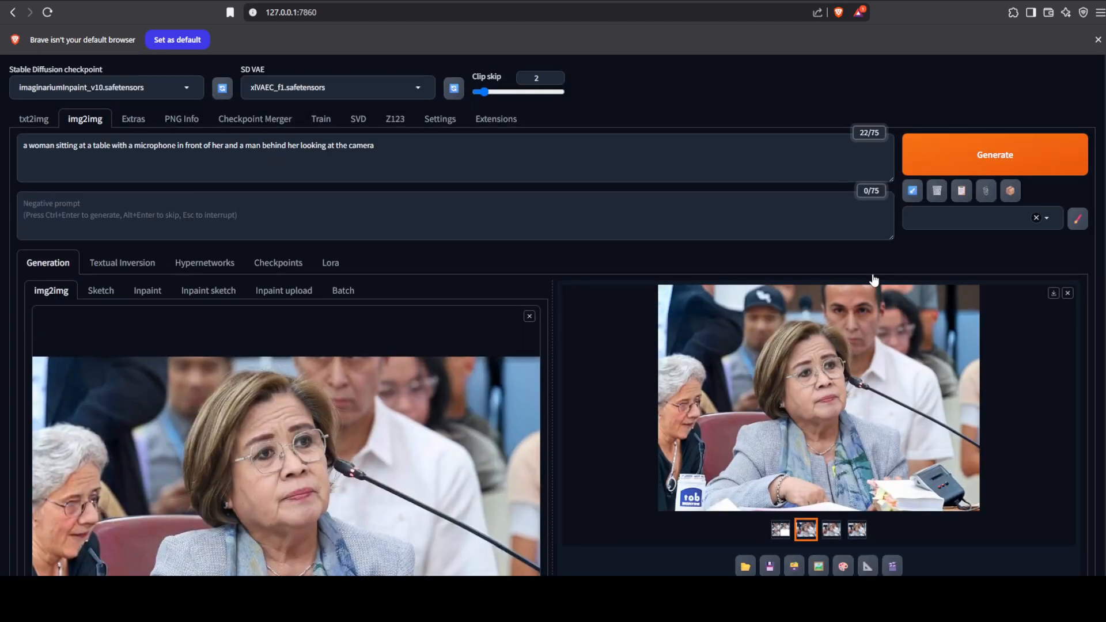
{"action": "left_click", "coordinate": [959, 172]}
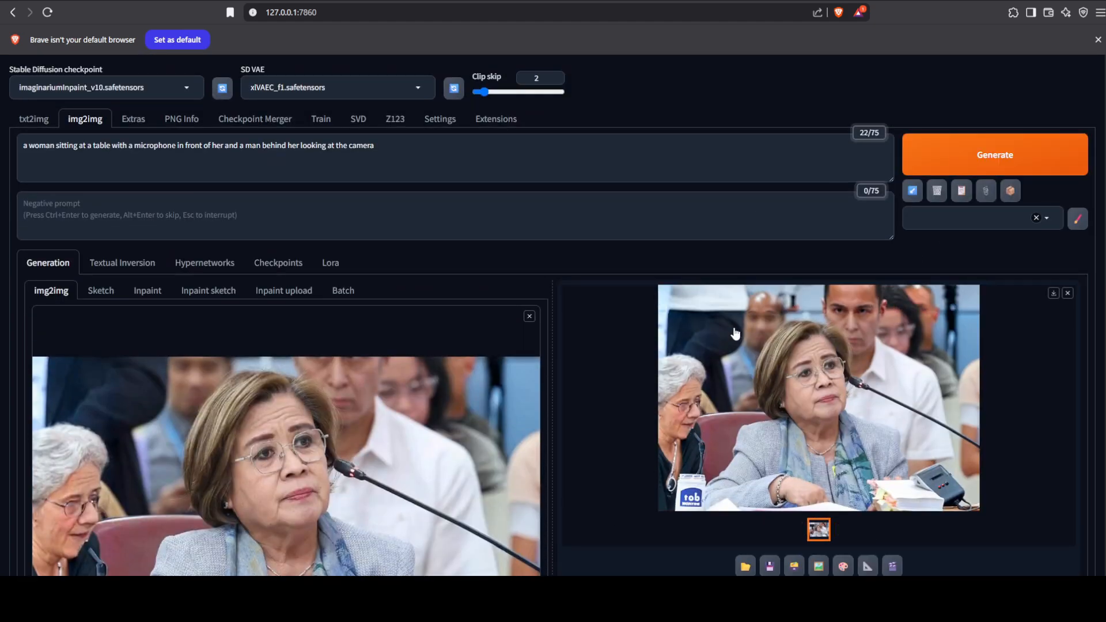
{"action": "left_click", "coordinate": [709, 364]}
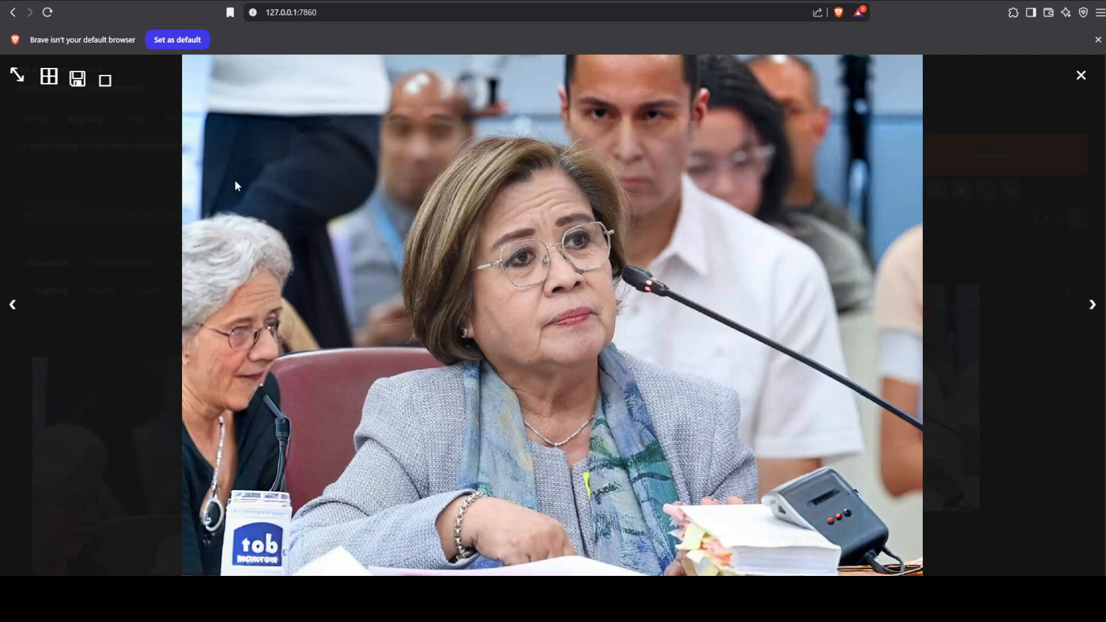
{"action": "left_click", "coordinate": [348, 174]}
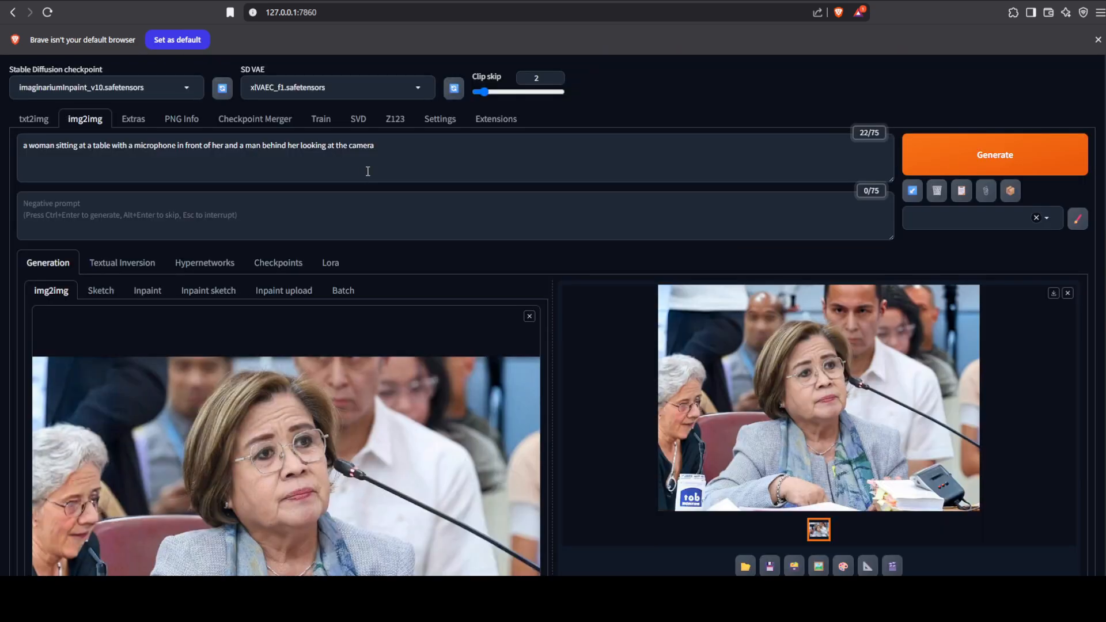
Step: Lower the denoising strength to 0.84, regenerate the upward outpainting and view the new result at full size
{"action": "scroll", "coordinate": [576, 320], "scroll_direction": "down", "scroll_amount": 10}
{"action": "left_click_drag", "start_coordinate": [523, 461], "coordinate": [461, 464]}
{"action": "scroll", "coordinate": [696, 444], "scroll_direction": "up", "scroll_amount": 10}
{"action": "left_click", "coordinate": [763, 401]}
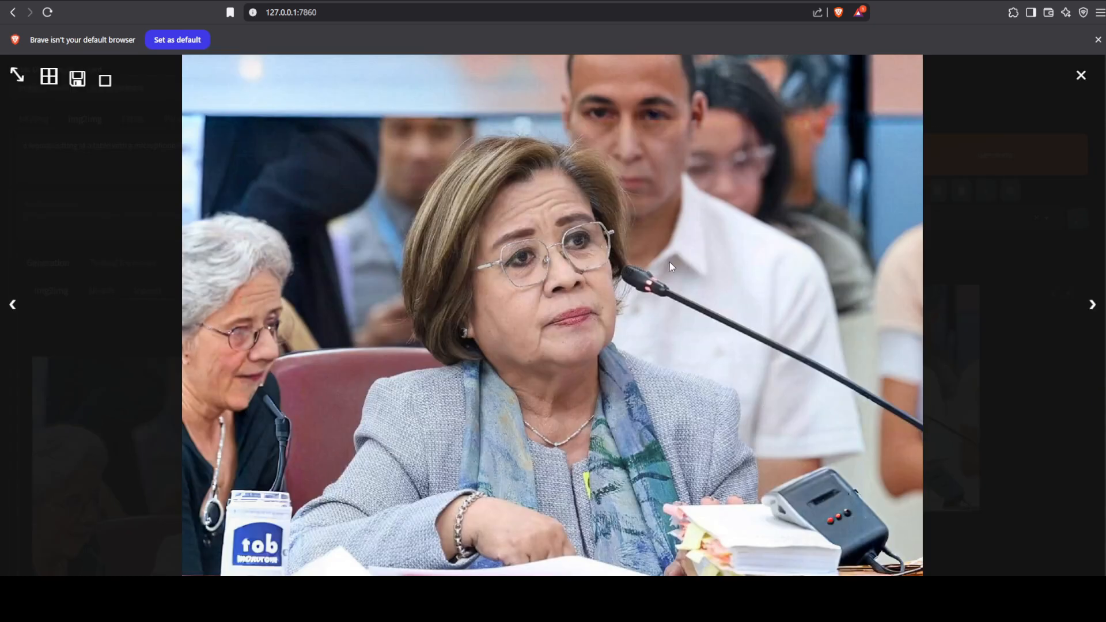
{"action": "left_click", "coordinate": [1080, 77]}
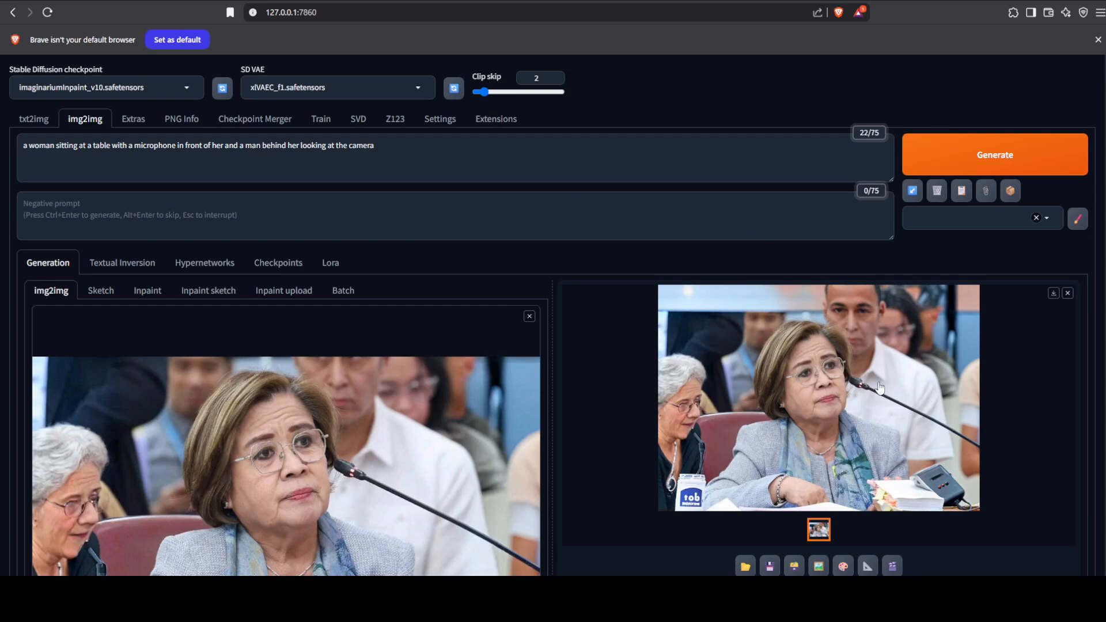
Step: Raise the denoising strength to 0.99, set Clip skip to 1 and generate the upward extension again
{"action": "scroll", "coordinate": [479, 439], "scroll_direction": "down", "scroll_amount": 1}
{"action": "scroll", "coordinate": [480, 439], "scroll_direction": "down", "scroll_amount": 10}
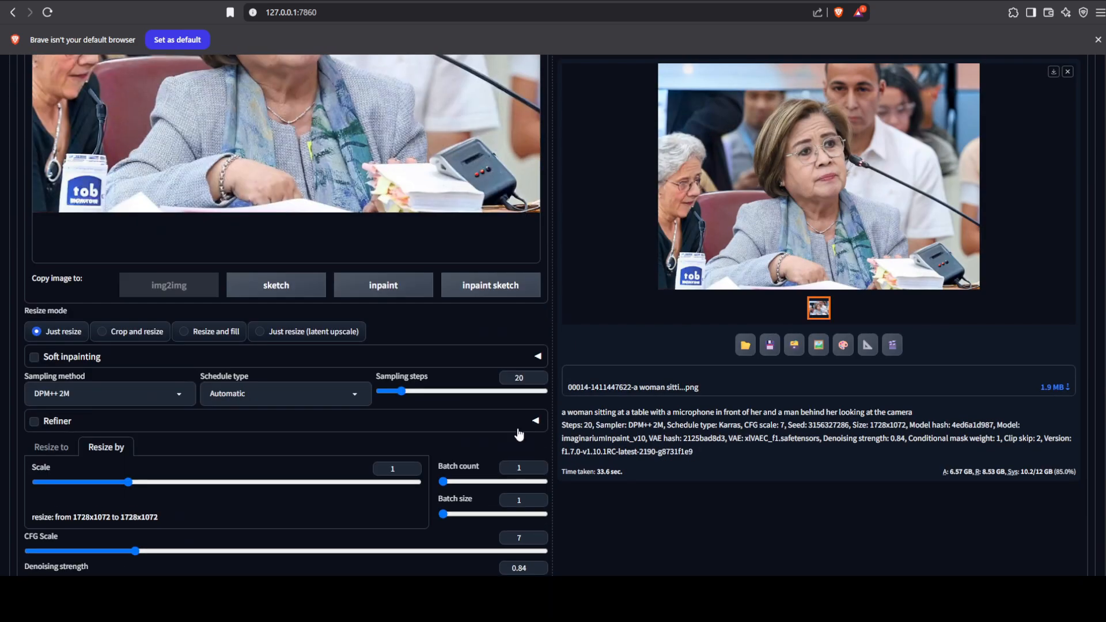
{"action": "left_click_drag", "start_coordinate": [462, 345], "coordinate": [507, 345]}
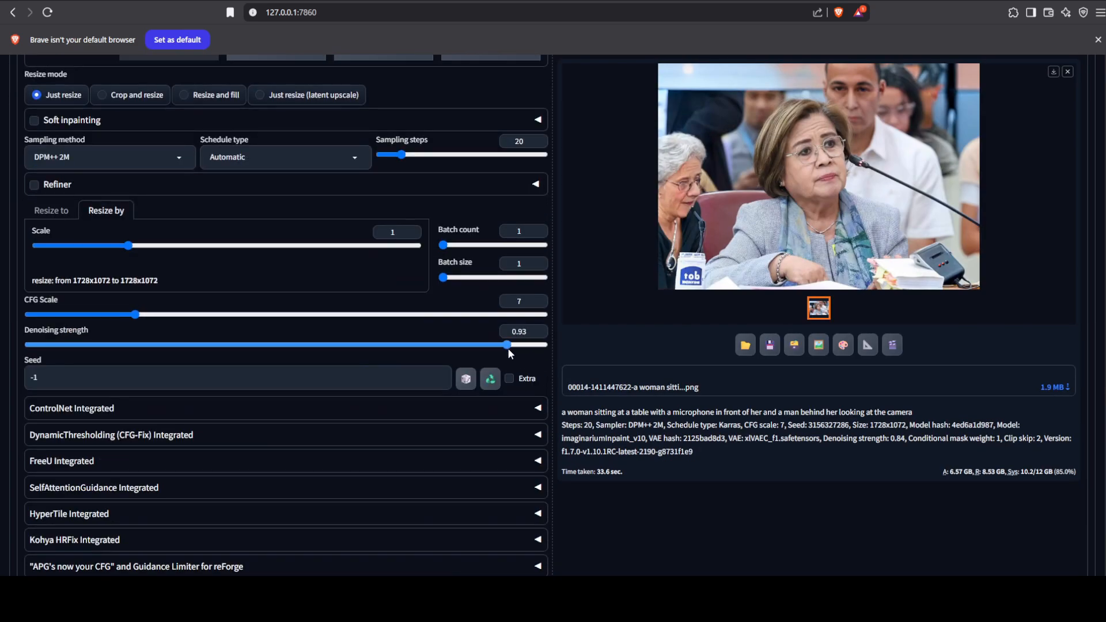
{"action": "scroll", "coordinate": [949, 296], "scroll_direction": "up", "scroll_amount": 12}
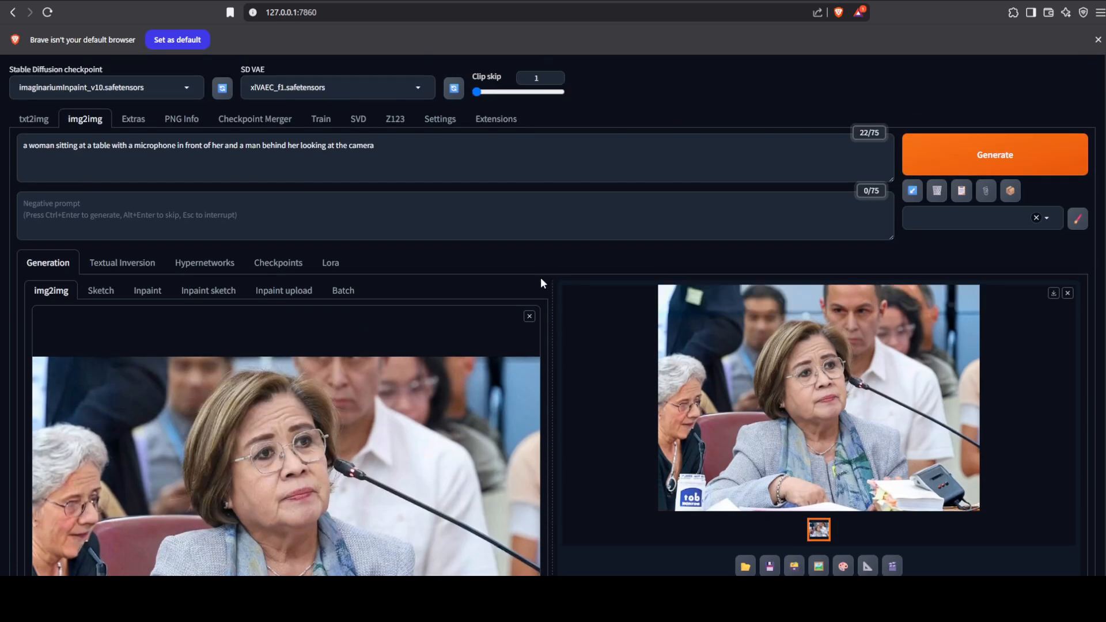
{"action": "scroll", "coordinate": [585, 334], "scroll_direction": "down", "scroll_amount": 1}
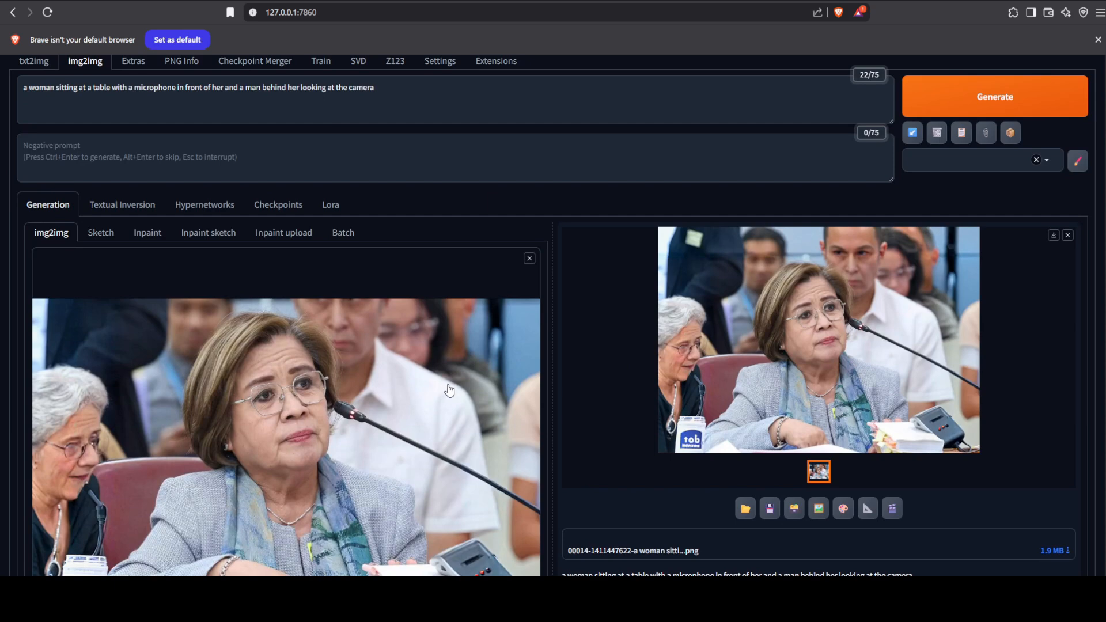
Step: Load the photo of two people walking past the flower mural into img2img and interrogate it with CLIP for a prompt
{"action": "scroll", "coordinate": [443, 391], "scroll_direction": "down", "scroll_amount": 3}
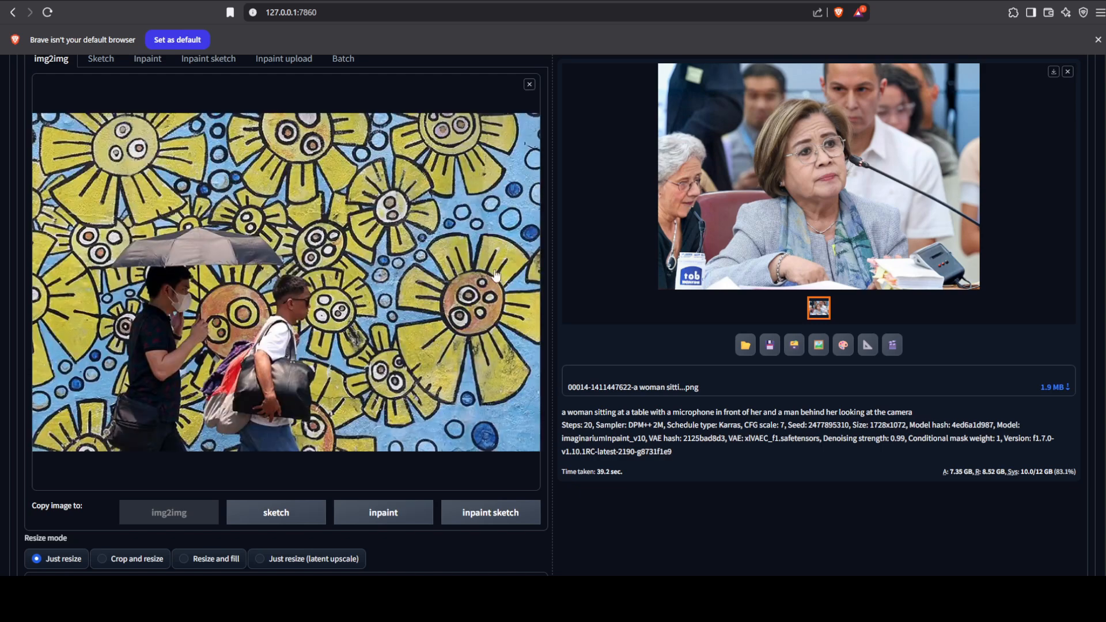
{"action": "scroll", "coordinate": [769, 286], "scroll_direction": "up", "scroll_amount": 4}
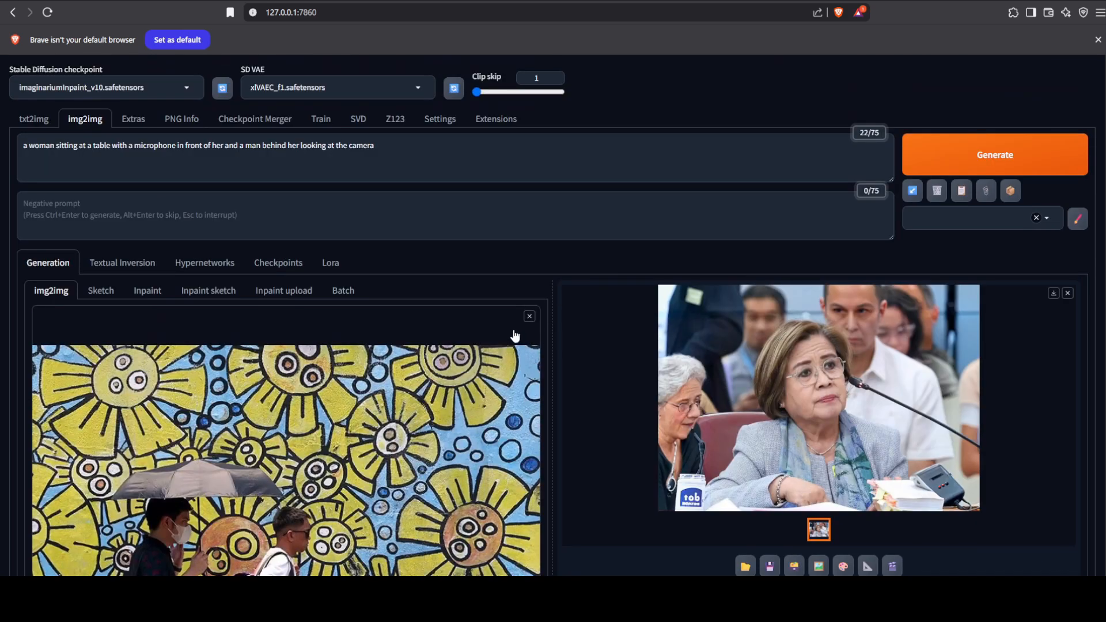
{"action": "scroll", "coordinate": [515, 336], "scroll_direction": "down", "scroll_amount": 3}
{"action": "scroll", "coordinate": [365, 326], "scroll_direction": "up", "scroll_amount": 3}
{"action": "left_click", "coordinate": [987, 191]}
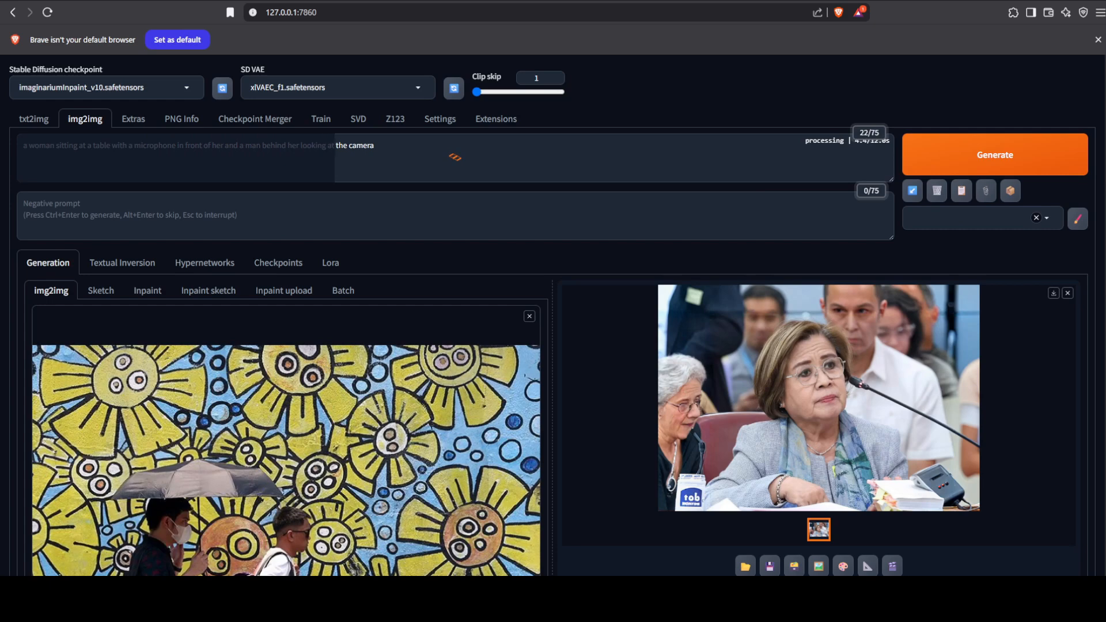
Step: Trim the artist name and the "a surrealist painting, naive art" tags from the prompt, so it ends with "summer vibrancy"
{"action": "key", "text": "ctrl+shift+Left"}
{"action": "key", "text": "ctrl+shift+Left"}
{"action": "key", "text": "ctrl+shift+Left"}
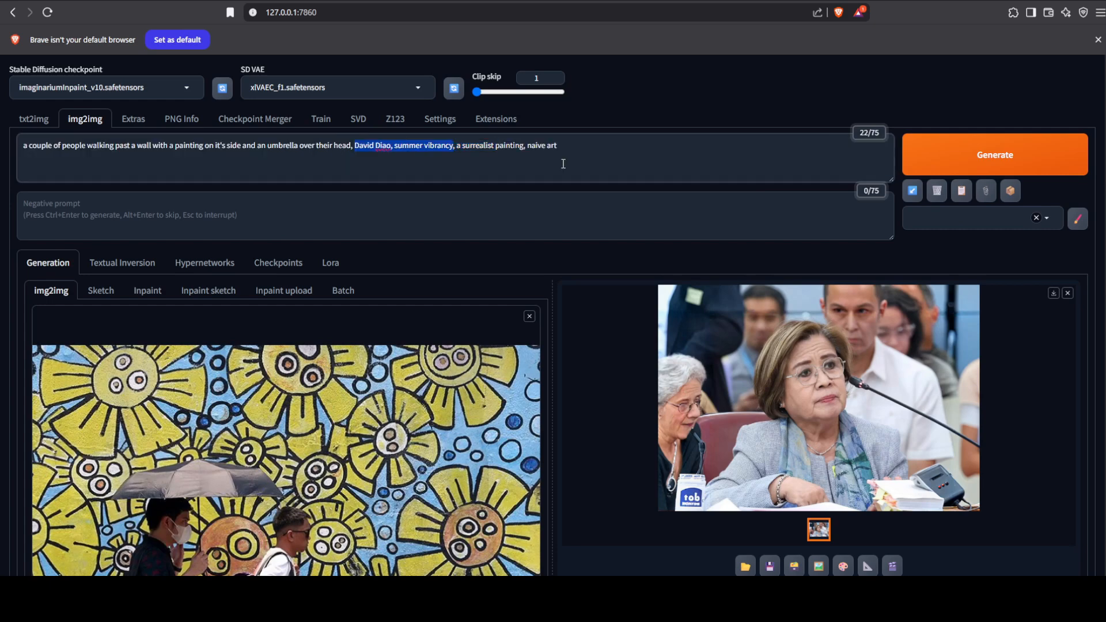
{"action": "key", "text": "BackSpace"}
Step: Check the Outpainting mk2 settings, generate the upward extension of the mural photo and inspect it at full size
{"action": "scroll", "coordinate": [513, 370], "scroll_direction": "down", "scroll_amount": 10}
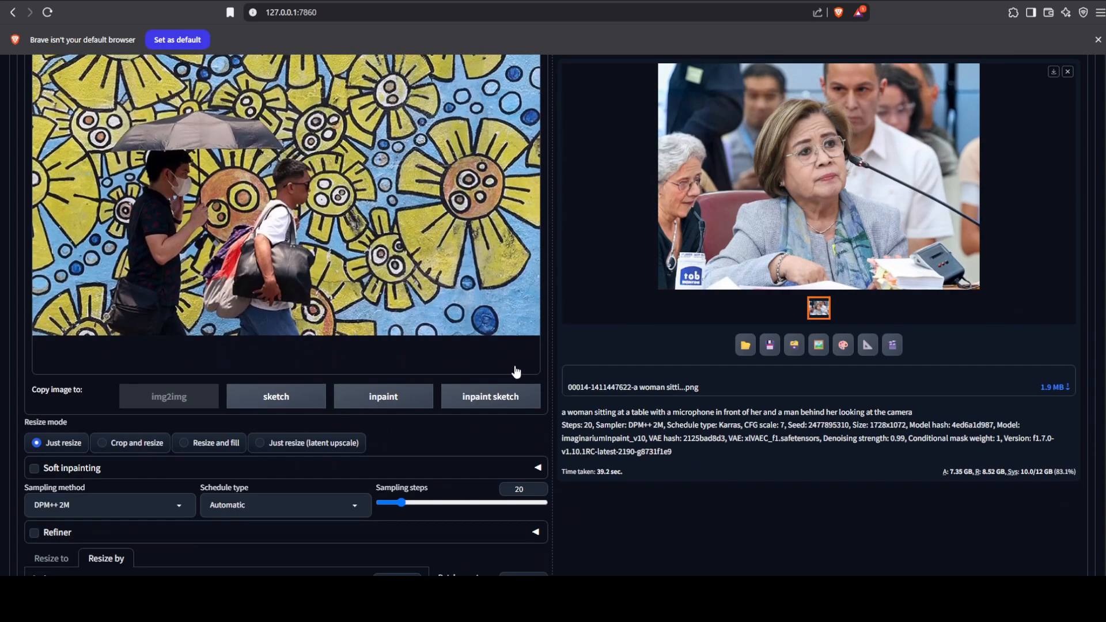
{"action": "scroll", "coordinate": [187, 410], "scroll_direction": "down", "scroll_amount": 10}
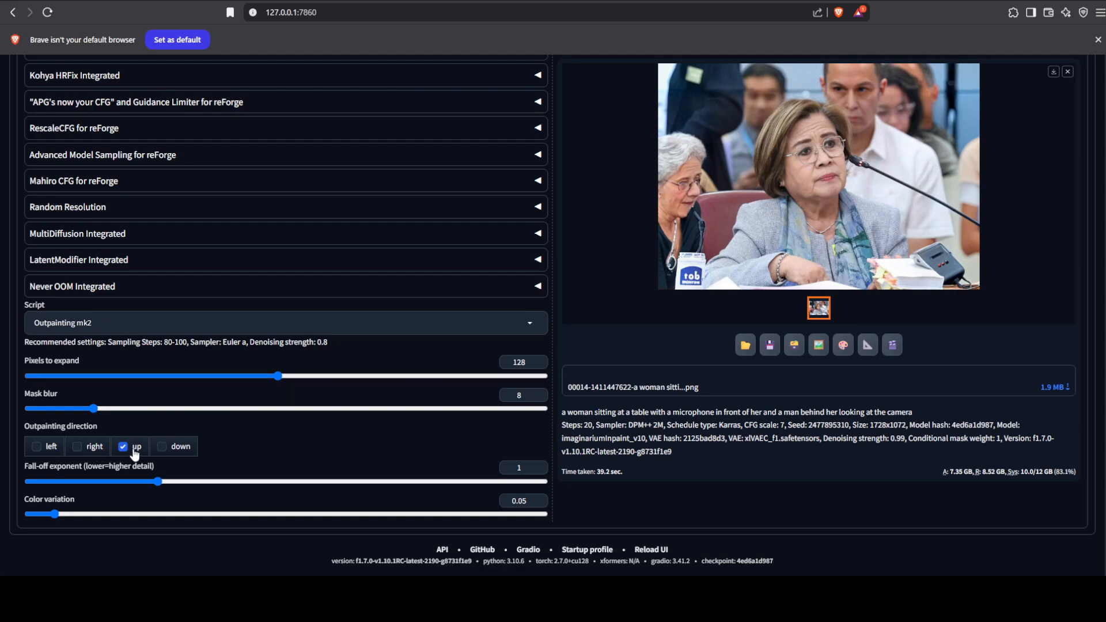
{"action": "scroll", "coordinate": [892, 379], "scroll_direction": "up", "scroll_amount": 15}
{"action": "left_click", "coordinate": [1007, 148]}
{"action": "scroll", "coordinate": [806, 346], "scroll_direction": "down", "scroll_amount": 1}
{"action": "left_click", "coordinate": [742, 371]}
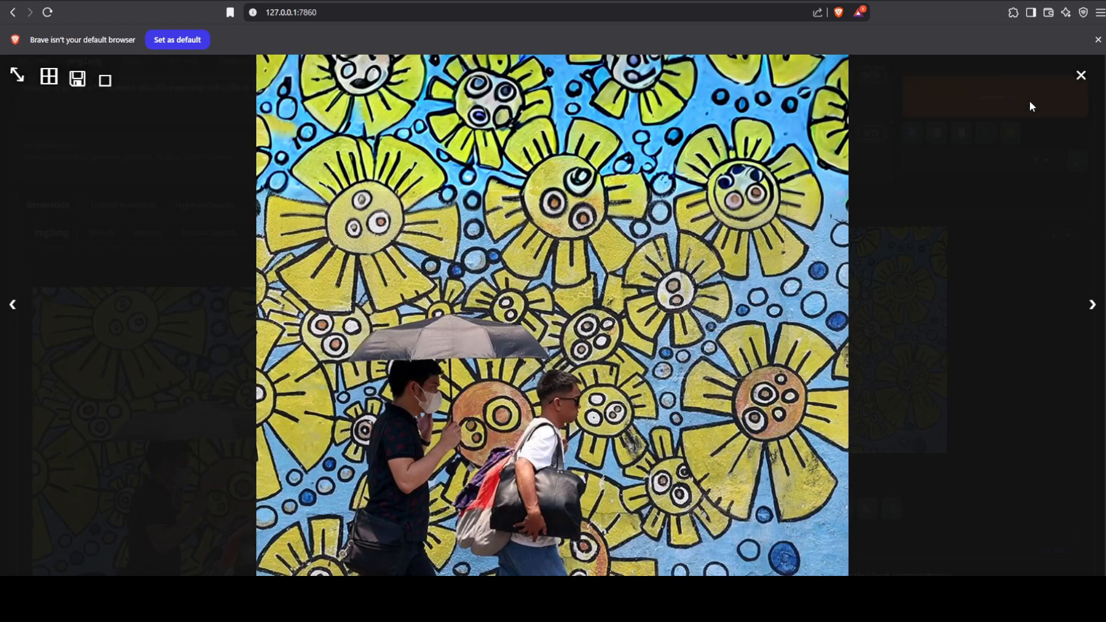
{"action": "left_click", "coordinate": [1081, 75]}
Step: Set the denoising strength to 0.94, regenerate the mural photo's upward extension and inspect it enlarged
{"action": "scroll", "coordinate": [506, 462], "scroll_direction": "down", "scroll_amount": 10}
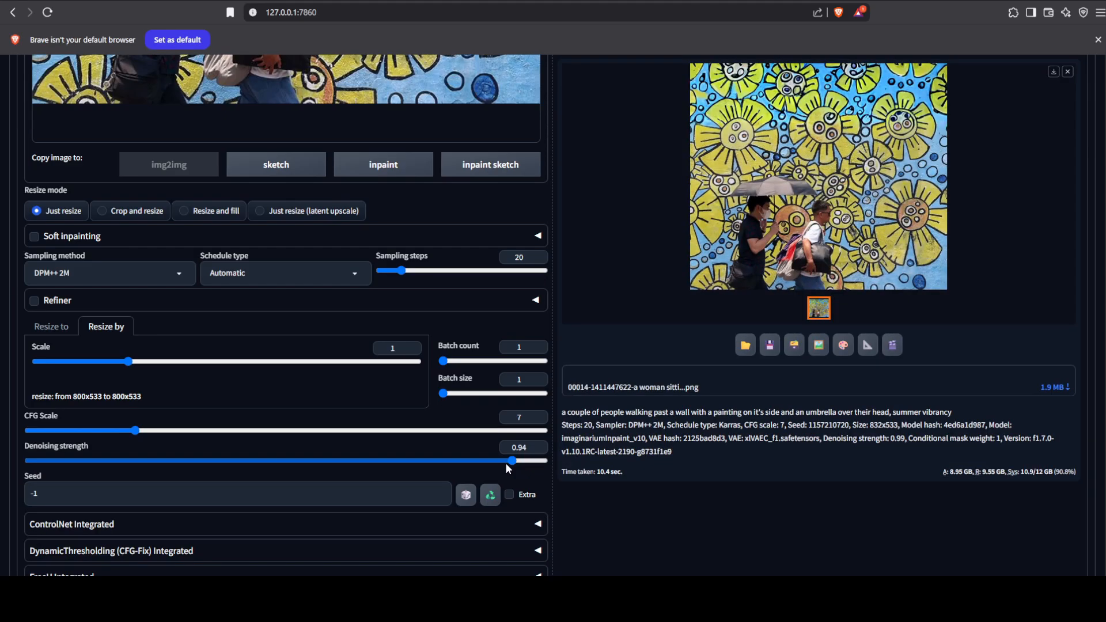
{"action": "scroll", "coordinate": [824, 394], "scroll_direction": "up", "scroll_amount": 10}
{"action": "left_click", "coordinate": [820, 270]}
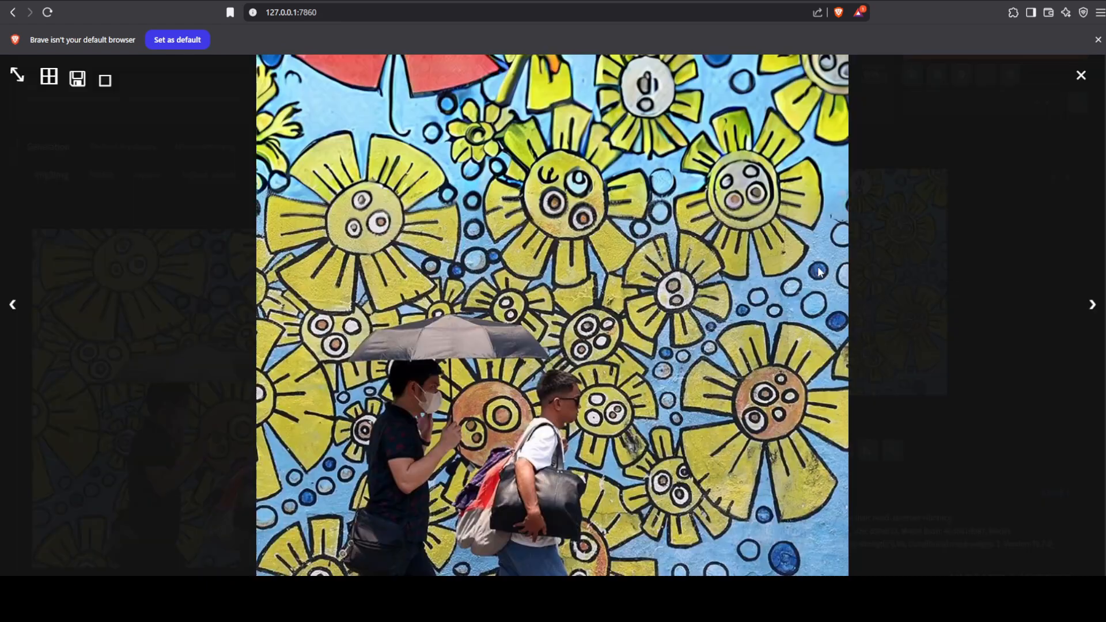
{"action": "left_click", "coordinate": [1081, 75]}
Step: Set the denoising strength to 0.96 and the outpainting's pixels to expand to 72
{"action": "scroll", "coordinate": [673, 279], "scroll_direction": "down", "scroll_amount": 7}
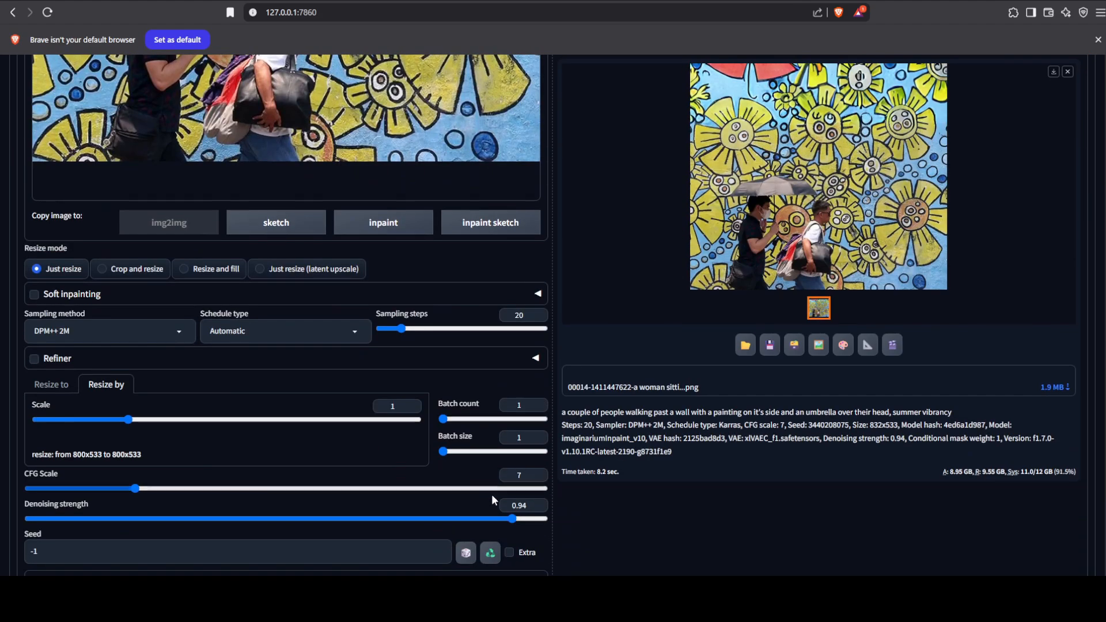
{"action": "left_click_drag", "start_coordinate": [512, 519], "coordinate": [523, 518]}
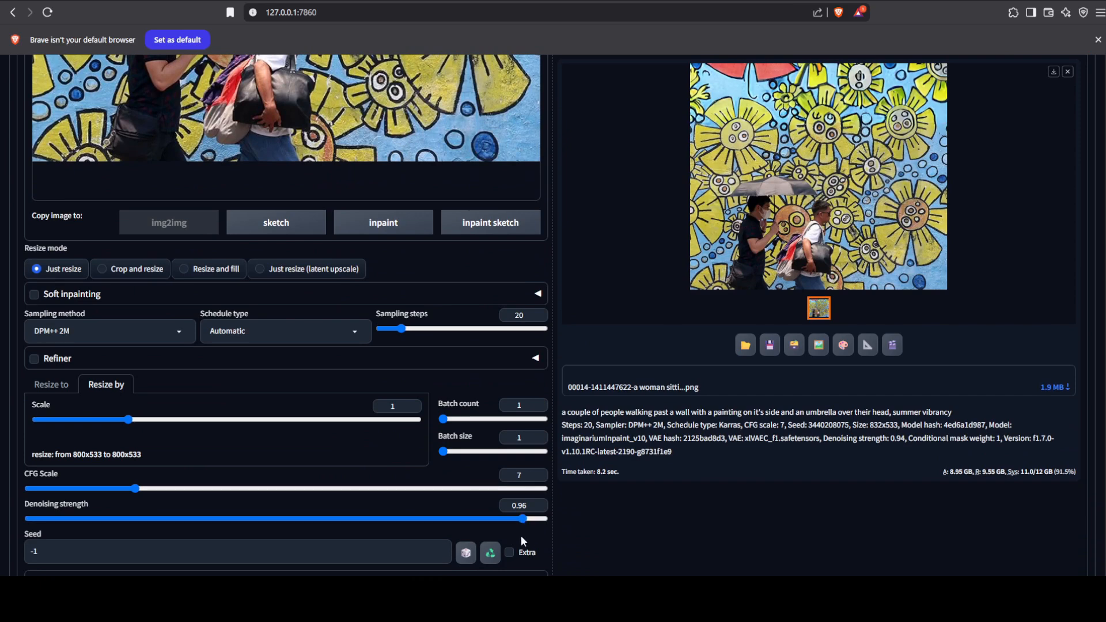
{"action": "scroll", "coordinate": [674, 484], "scroll_direction": "down", "scroll_amount": 10}
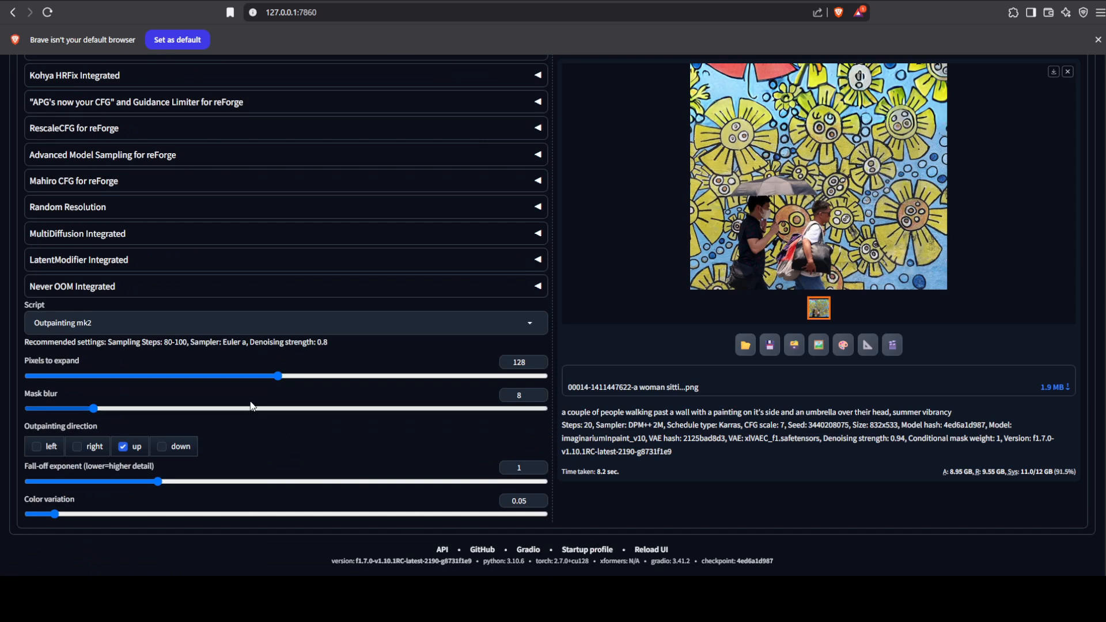
{"action": "left_click_drag", "start_coordinate": [289, 374], "coordinate": [210, 382]}
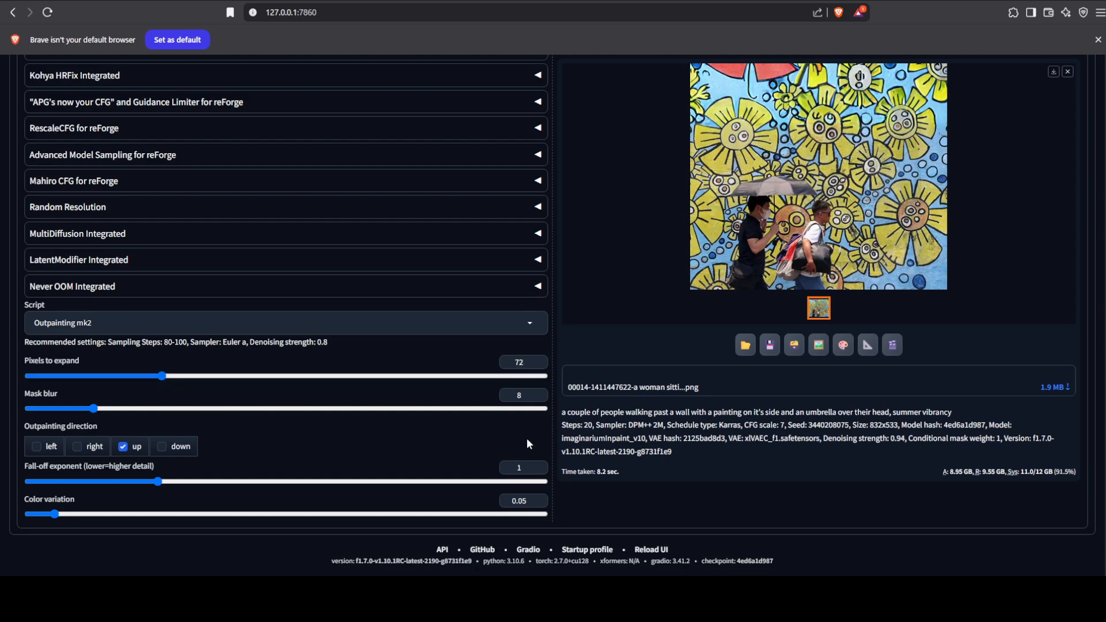
Step: Generate the mural photo's smaller upward extension and examine the added area at full size
{"action": "scroll", "coordinate": [869, 439], "scroll_direction": "up", "scroll_amount": 20}
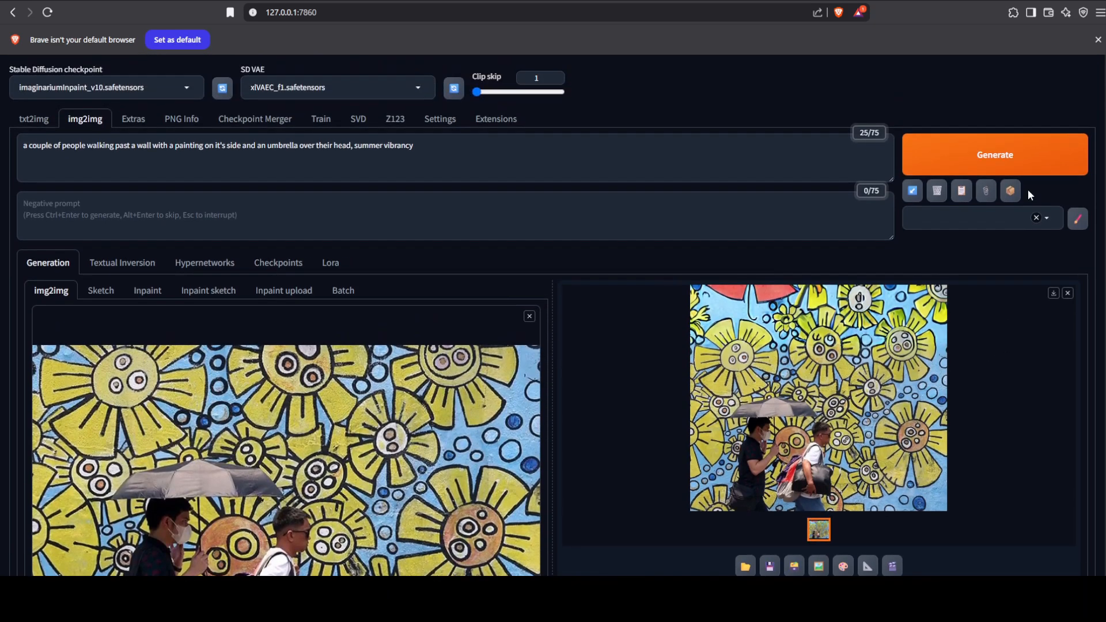
{"action": "left_click", "coordinate": [1028, 159]}
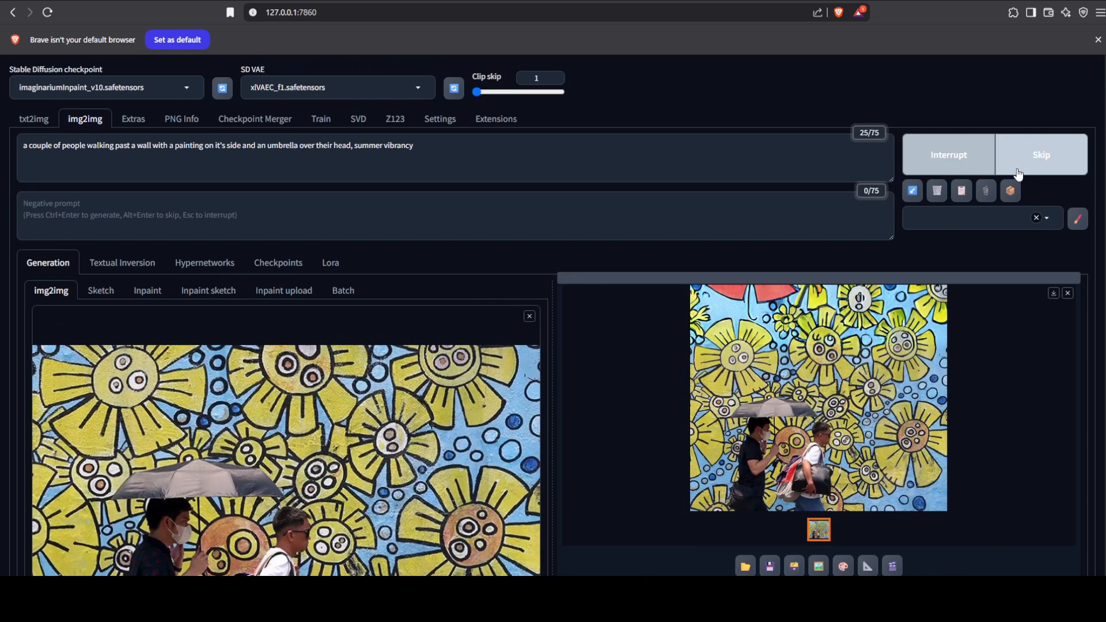
{"action": "left_click", "coordinate": [810, 401]}
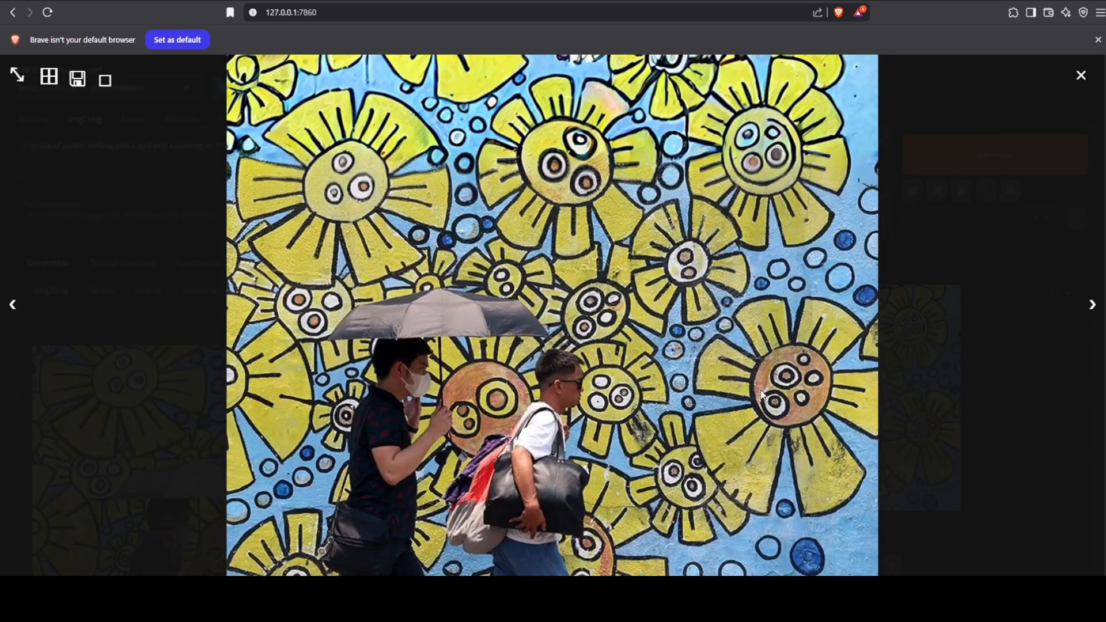
{"action": "left_click", "coordinate": [552, 208]}
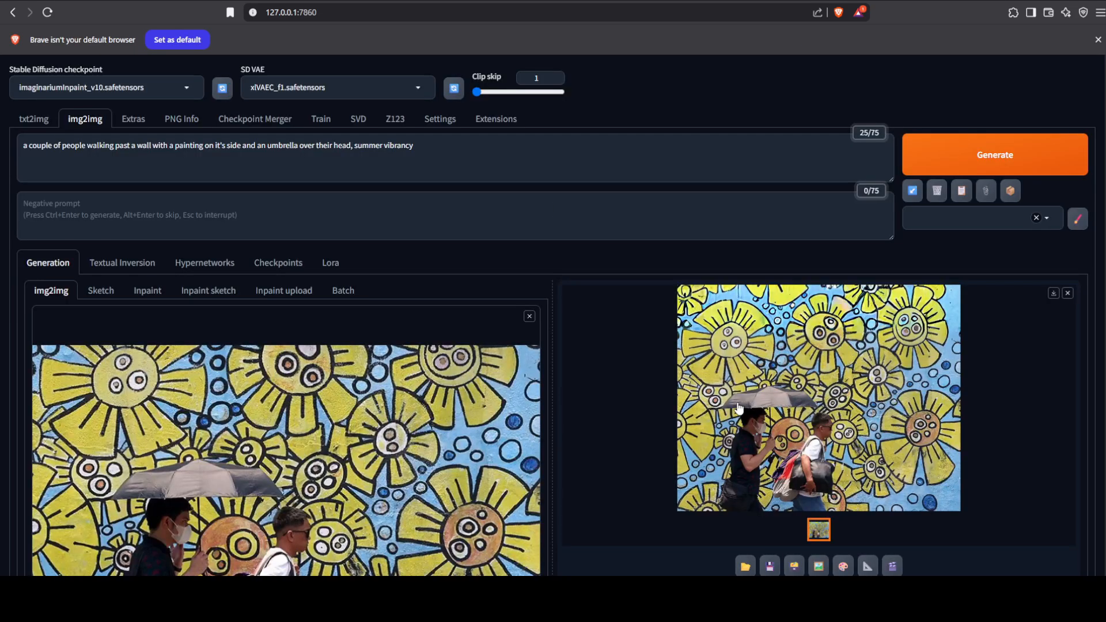
{"action": "left_click", "coordinate": [830, 380]}
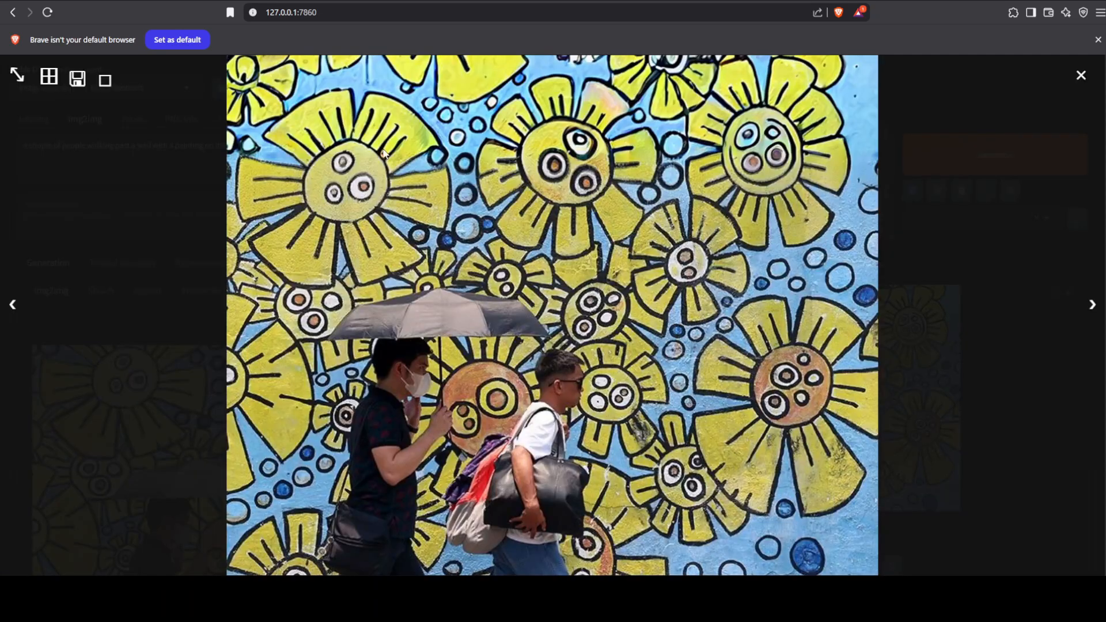
{"action": "left_click", "coordinate": [544, 310]}
Step: Change the outpainting direction from up to left and right for the mural photo
{"action": "scroll", "coordinate": [679, 377], "scroll_direction": "down", "scroll_amount": 10}
{"action": "scroll", "coordinate": [675, 381], "scroll_direction": "up", "scroll_amount": 5}
{"action": "scroll", "coordinate": [422, 459], "scroll_direction": "down", "scroll_amount": 11}
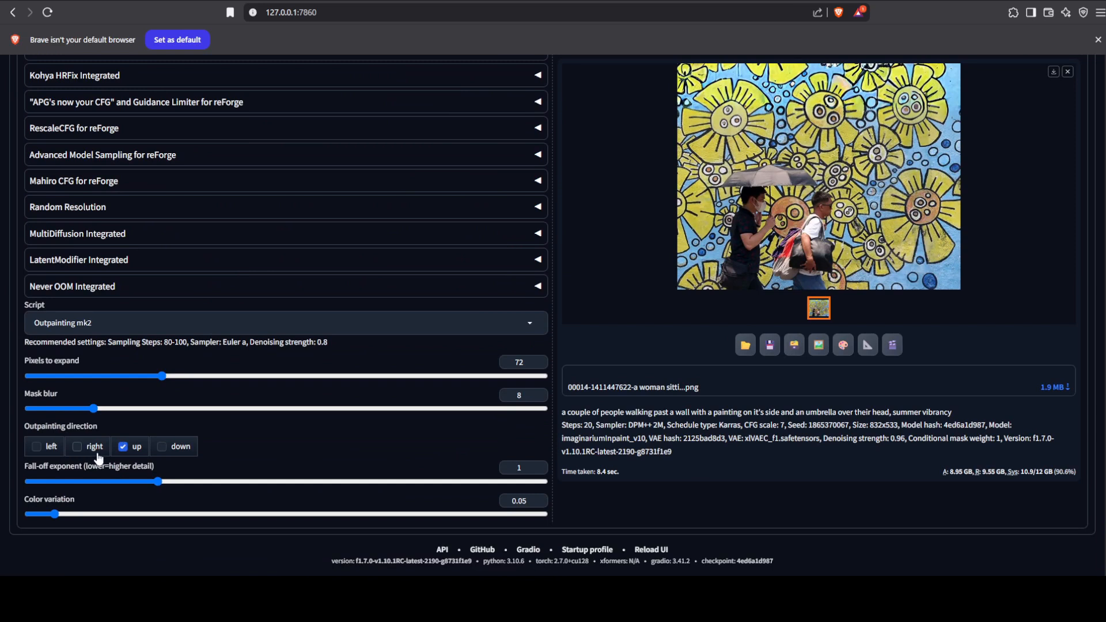
{"action": "left_click", "coordinate": [95, 450]}
{"action": "left_click", "coordinate": [52, 448]}
{"action": "scroll", "coordinate": [225, 480], "scroll_direction": "up", "scroll_amount": 15}
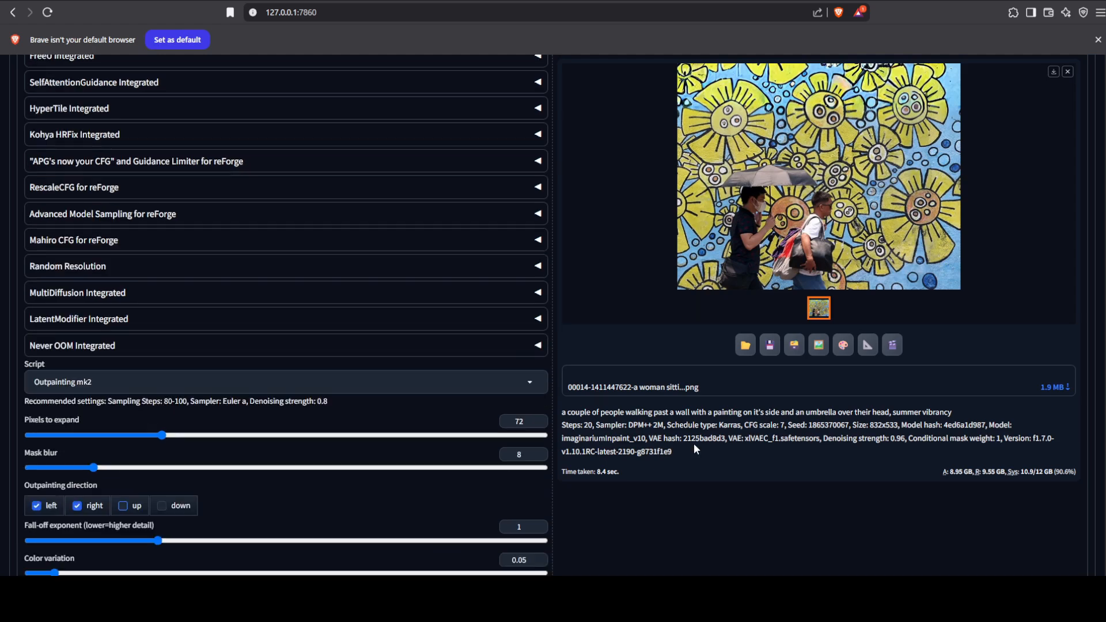
{"action": "scroll", "coordinate": [819, 235], "scroll_direction": "up", "scroll_amount": 2}
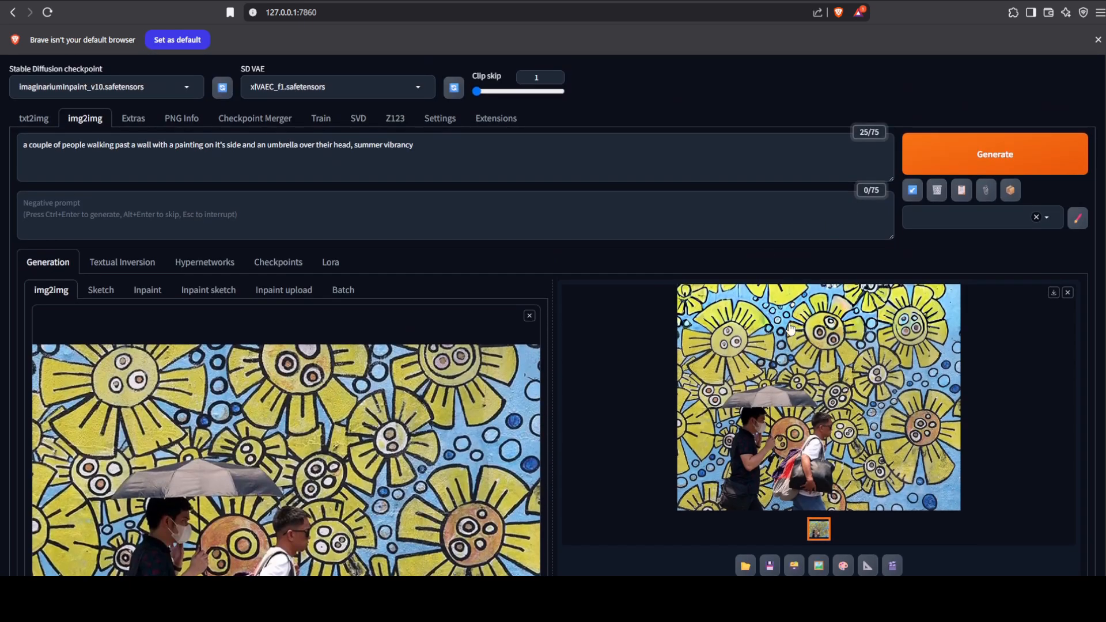
Step: Send the upward-extended mural back to img2img as the new source image and generate its left and right extension
{"action": "scroll", "coordinate": [777, 341], "scroll_direction": "down", "scroll_amount": 2}
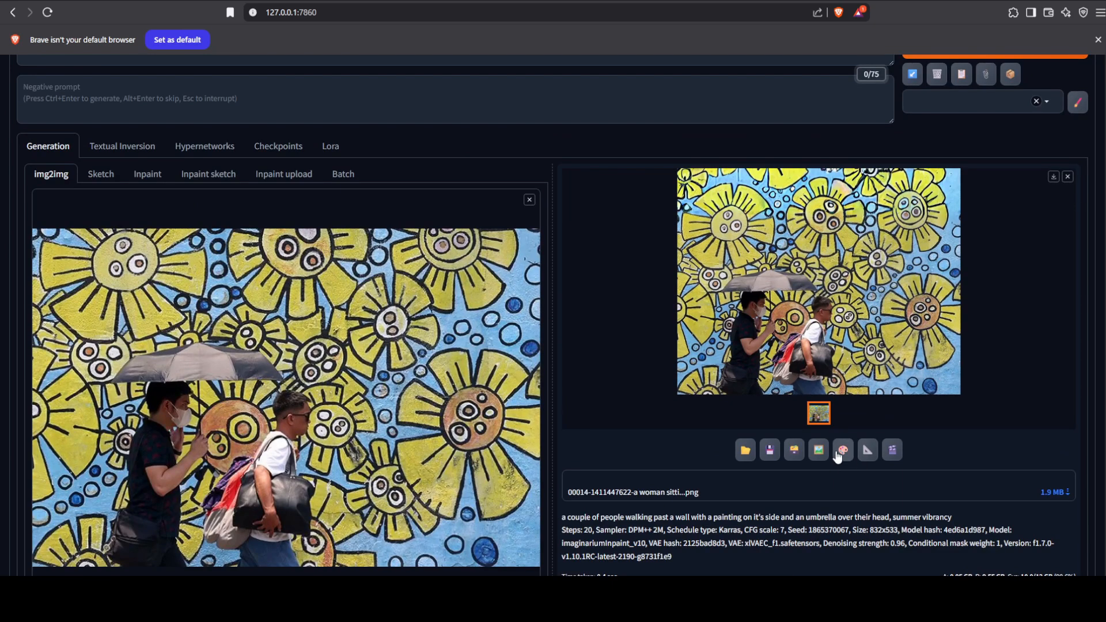
{"action": "left_click", "coordinate": [818, 449]}
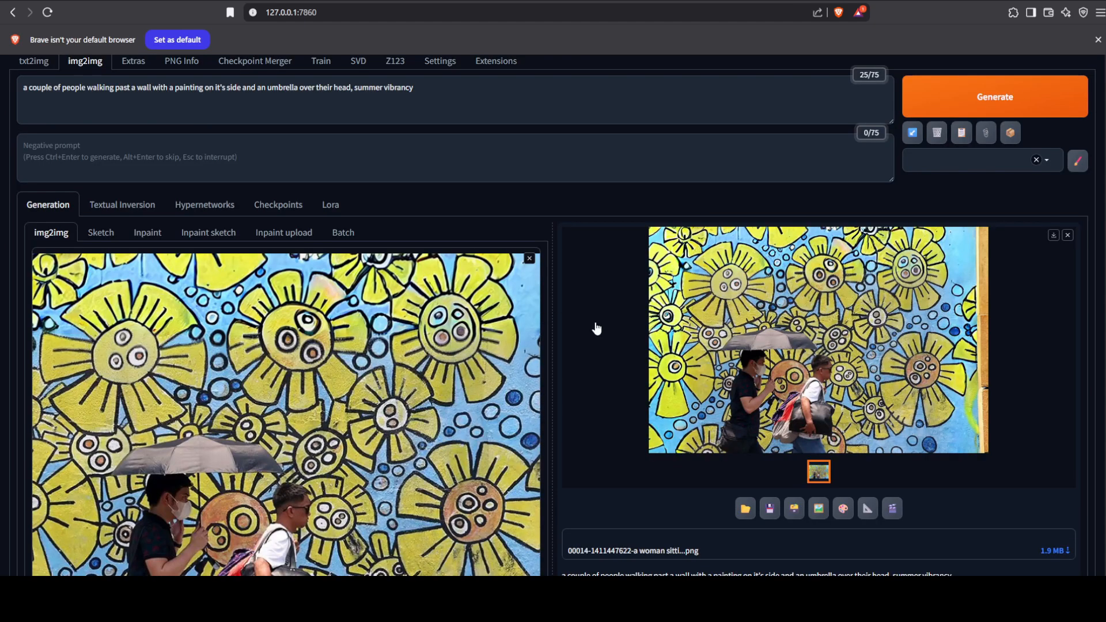
Step: Regenerate the mural's left and right extension with "summer vibrancy" removed from the prompt and inspect it enlarged
{"action": "scroll", "coordinate": [593, 328], "scroll_direction": "up", "scroll_amount": 1}
{"action": "left_click_drag", "start_coordinate": [355, 145], "coordinate": [593, 161]}
{"action": "key", "text": "BackSpace"}
{"action": "left_click", "coordinate": [1031, 156]}
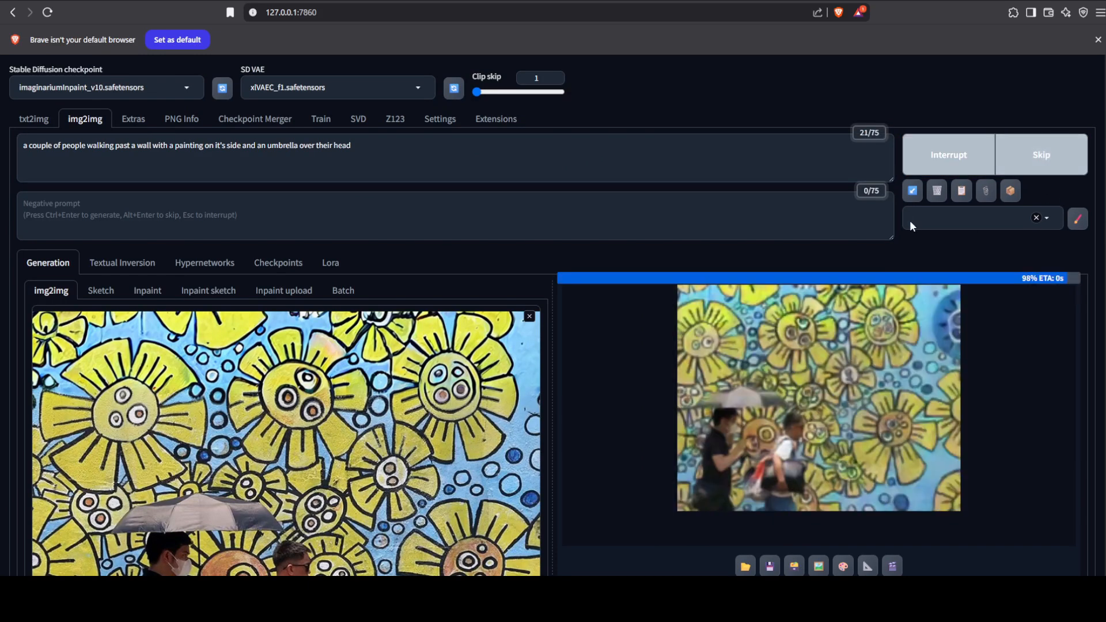
{"action": "left_click", "coordinate": [751, 382]}
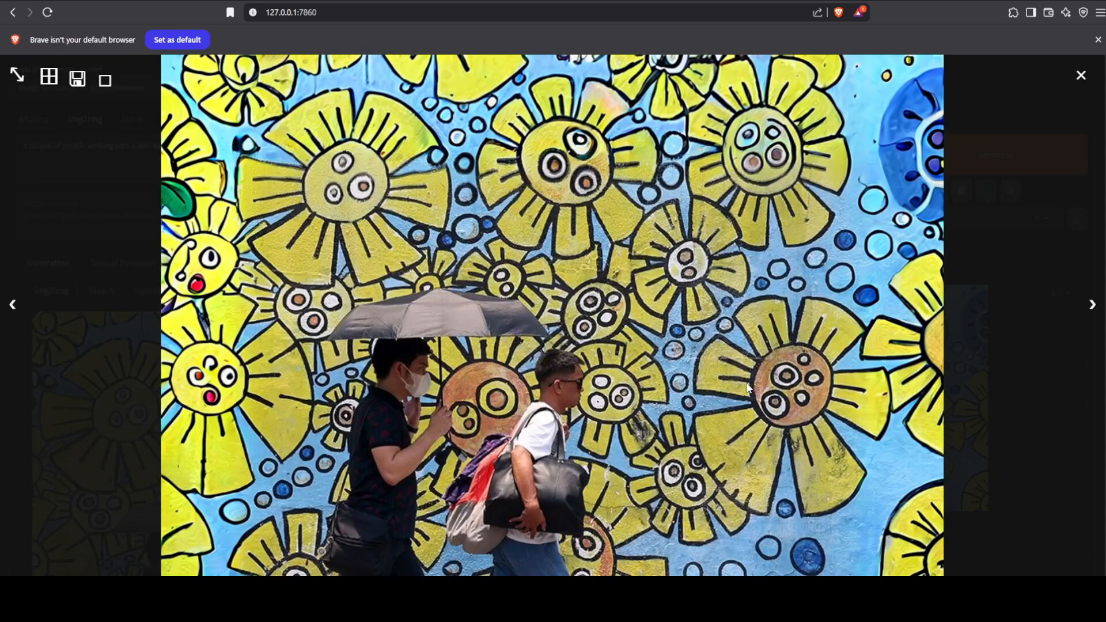
{"action": "key", "text": "Escape"}
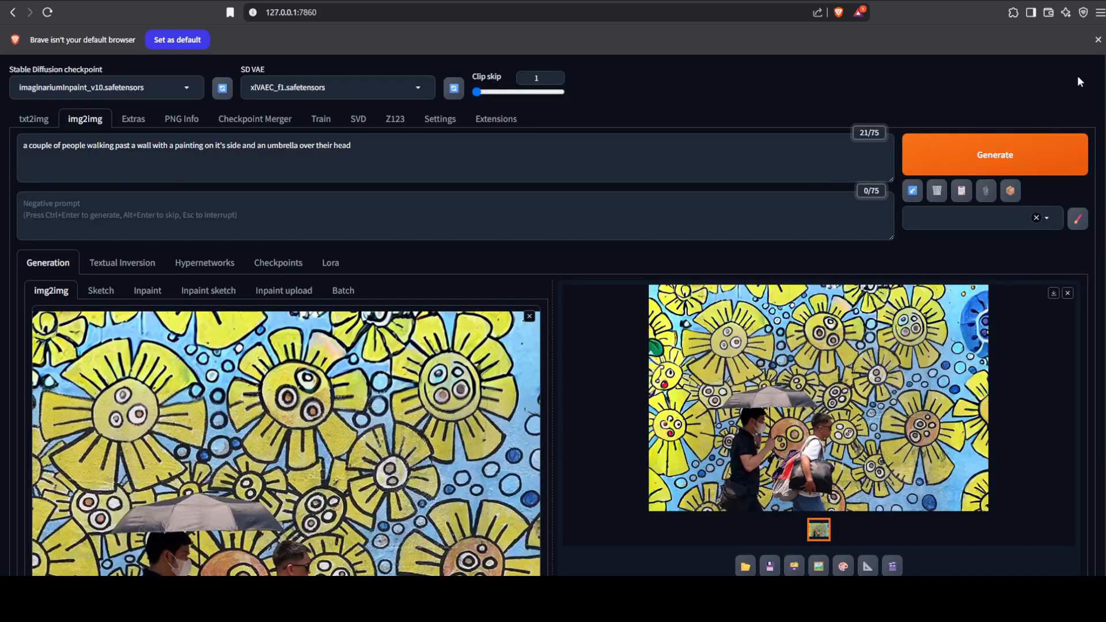
Step: Set the denoising strength to 0.98 and regenerate the mural's left and right extension
{"action": "scroll", "coordinate": [558, 343], "scroll_direction": "down", "scroll_amount": 4}
{"action": "scroll", "coordinate": [511, 428], "scroll_direction": "down", "scroll_amount": 7}
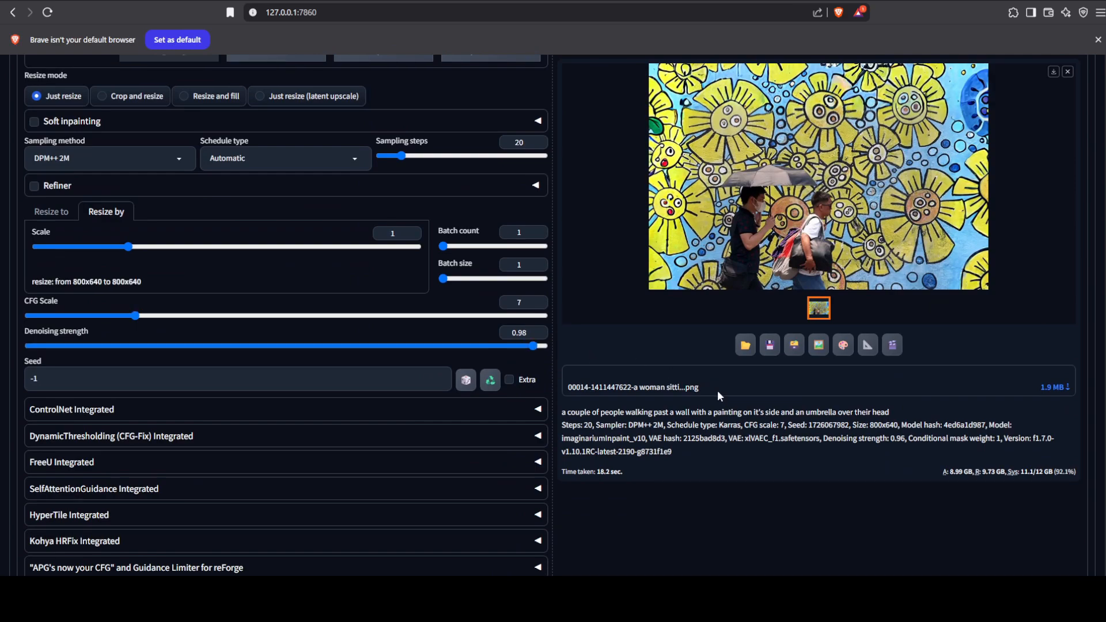
{"action": "scroll", "coordinate": [717, 389], "scroll_direction": "up", "scroll_amount": 11}
{"action": "left_click", "coordinate": [958, 152]}
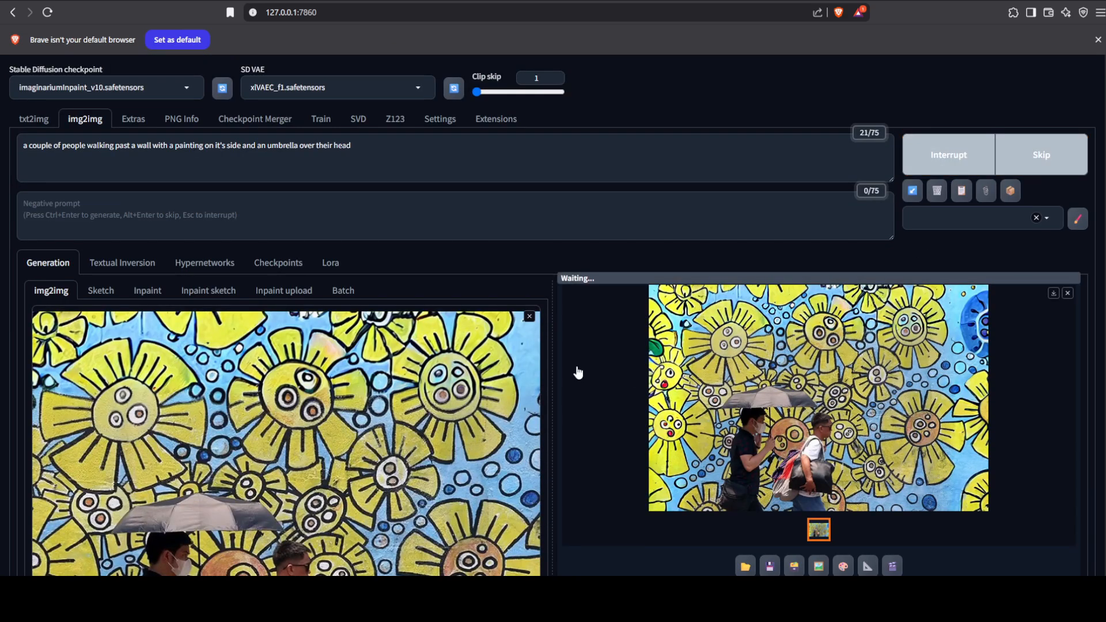
Step: Examine the added left and right areas of the new mural result at enlarged size
{"action": "scroll", "coordinate": [633, 375], "scroll_direction": "down", "scroll_amount": 1}
{"action": "left_click", "coordinate": [776, 350]}
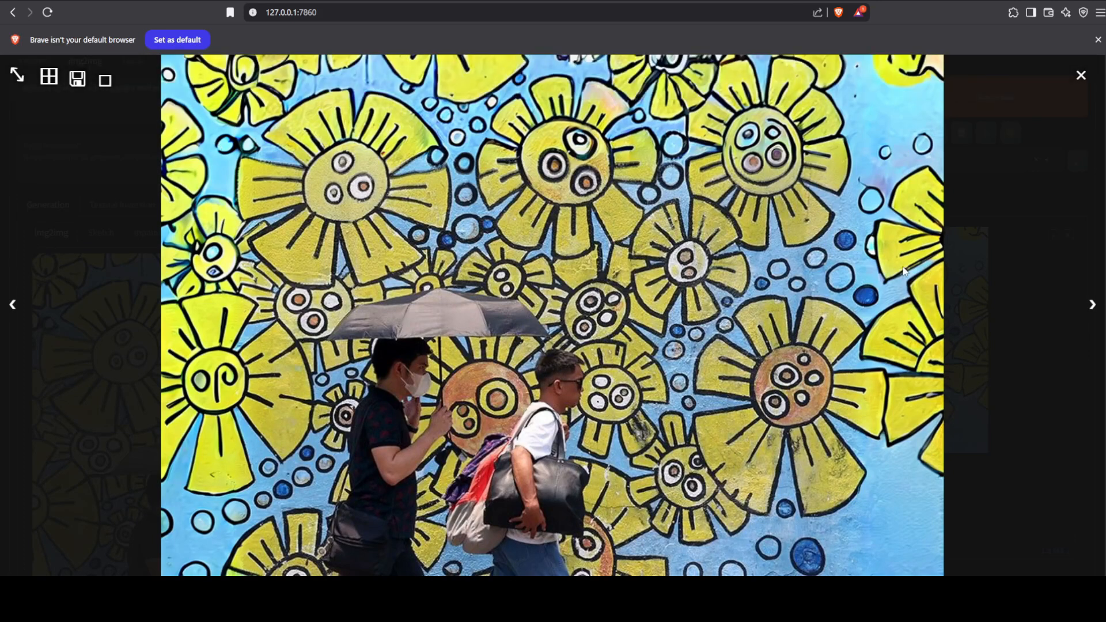
{"action": "left_click", "coordinate": [914, 464]}
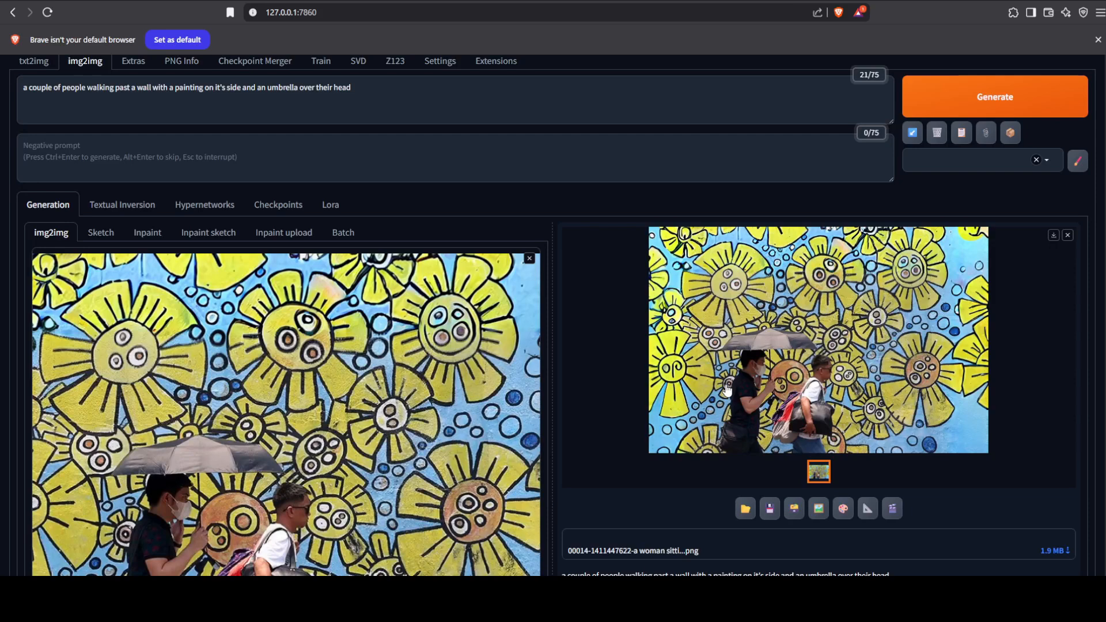
Step: Change the outpainting direction from left and right to down and generate the mural's downward extension
{"action": "scroll", "coordinate": [620, 492], "scroll_direction": "down", "scroll_amount": 20}
{"action": "left_click", "coordinate": [77, 447]}
{"action": "left_click", "coordinate": [36, 447]}
{"action": "left_click", "coordinate": [161, 446]}
{"action": "scroll", "coordinate": [516, 460], "scroll_direction": "up", "scroll_amount": 1}
{"action": "scroll", "coordinate": [517, 461], "scroll_direction": "up", "scroll_amount": 20}
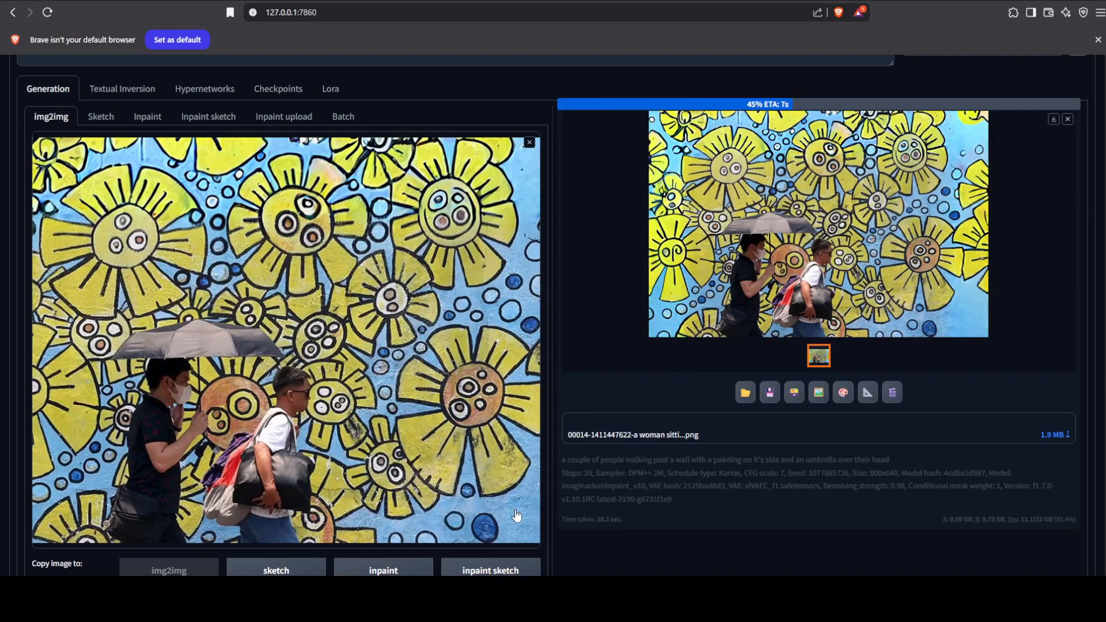
Step: Inspect the mural's downward extension enlarged, checking the added legs and ground
{"action": "scroll", "coordinate": [218, 544], "scroll_direction": "down", "scroll_amount": 1}
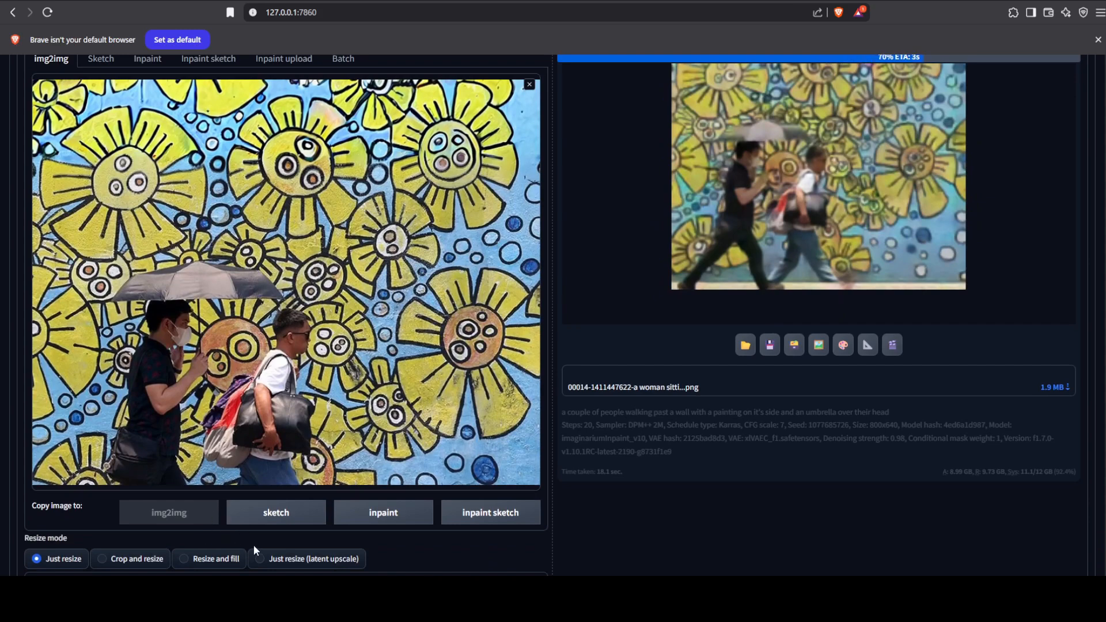
{"action": "scroll", "coordinate": [748, 473], "scroll_direction": "up", "scroll_amount": 1}
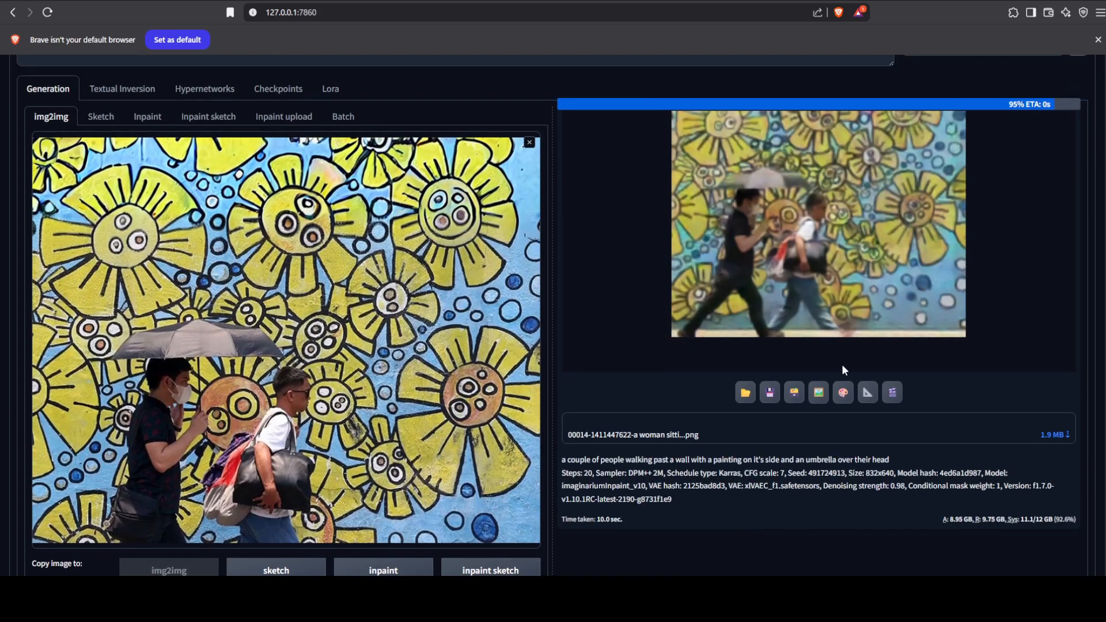
{"action": "left_click", "coordinate": [838, 268]}
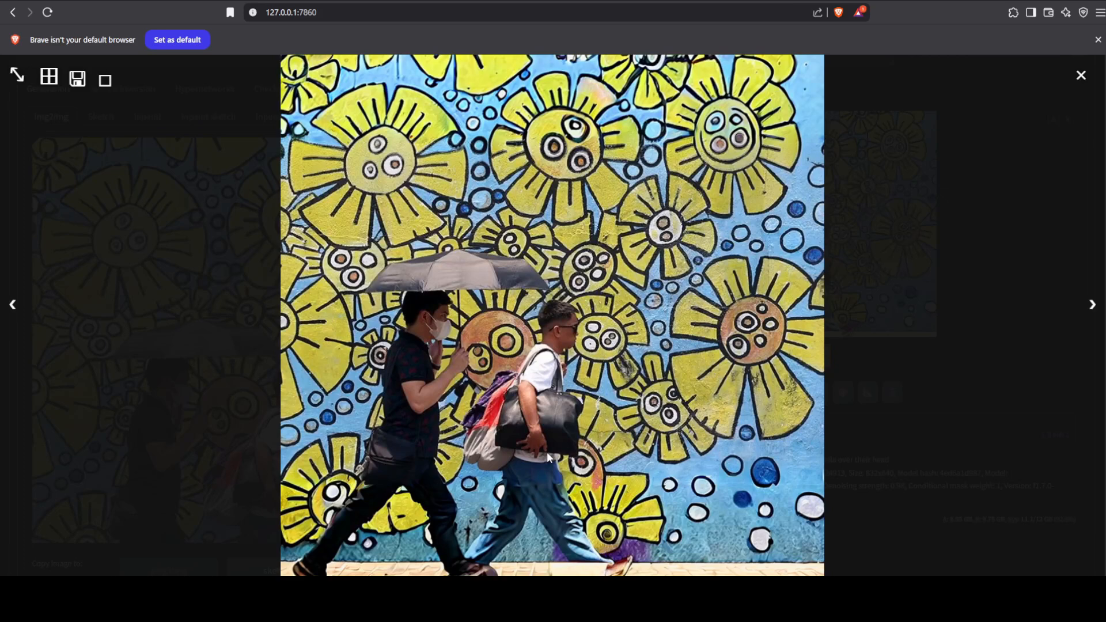
{"action": "left_click", "coordinate": [526, 541]}
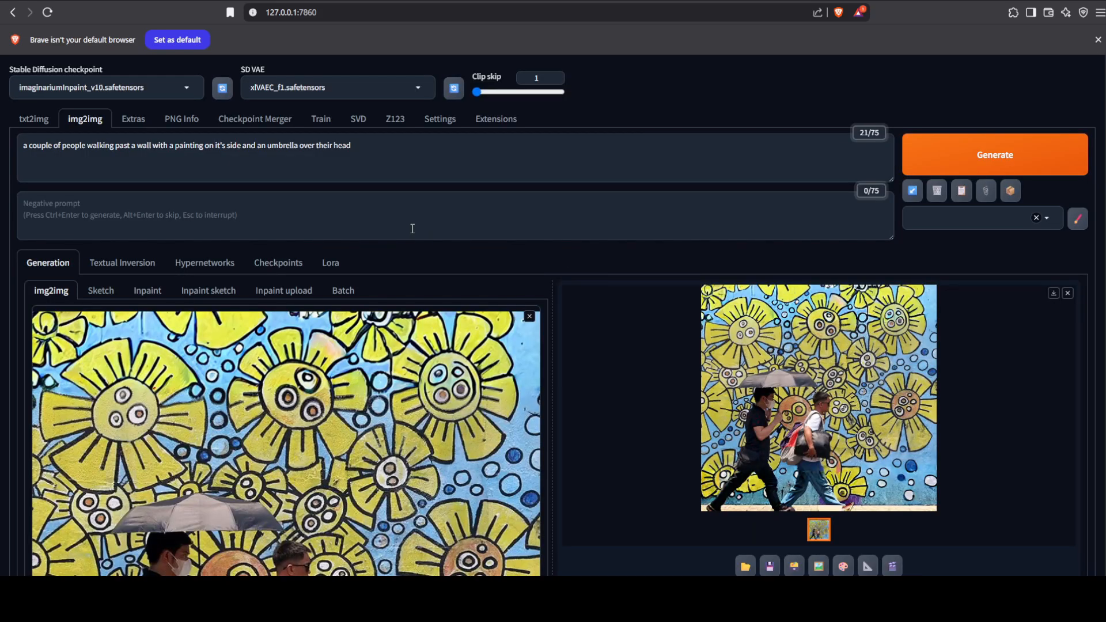
Step: Switch the checkpoint to animaginexl_v31Inpainting.safetensors and load the anime girl drawing as the img2img source image
{"action": "left_click", "coordinate": [132, 91]}
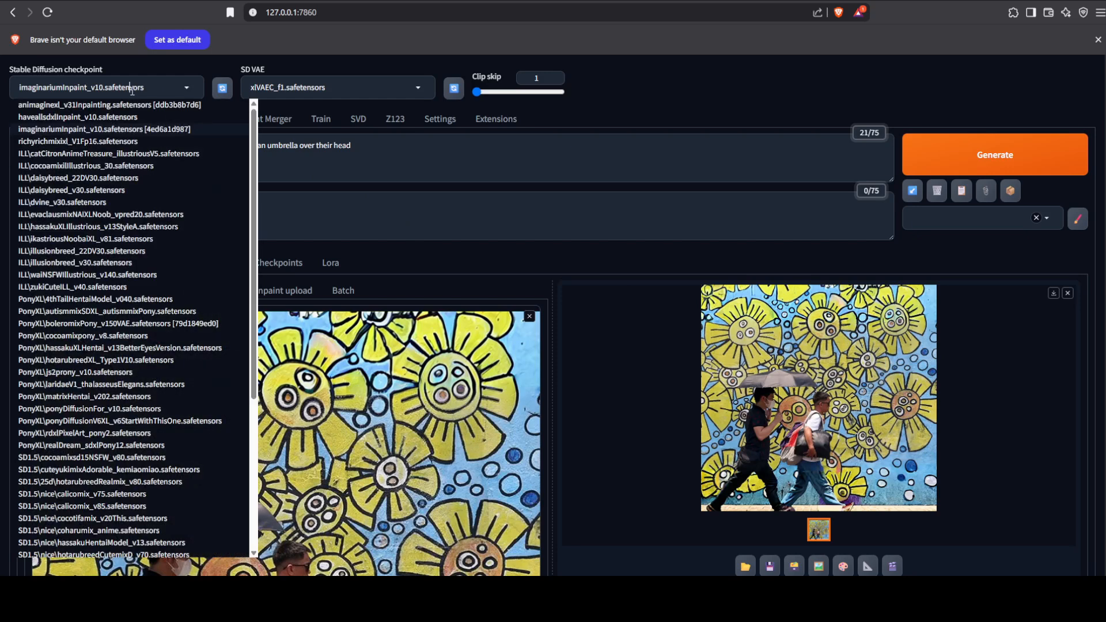
{"action": "left_click", "coordinate": [193, 68]}
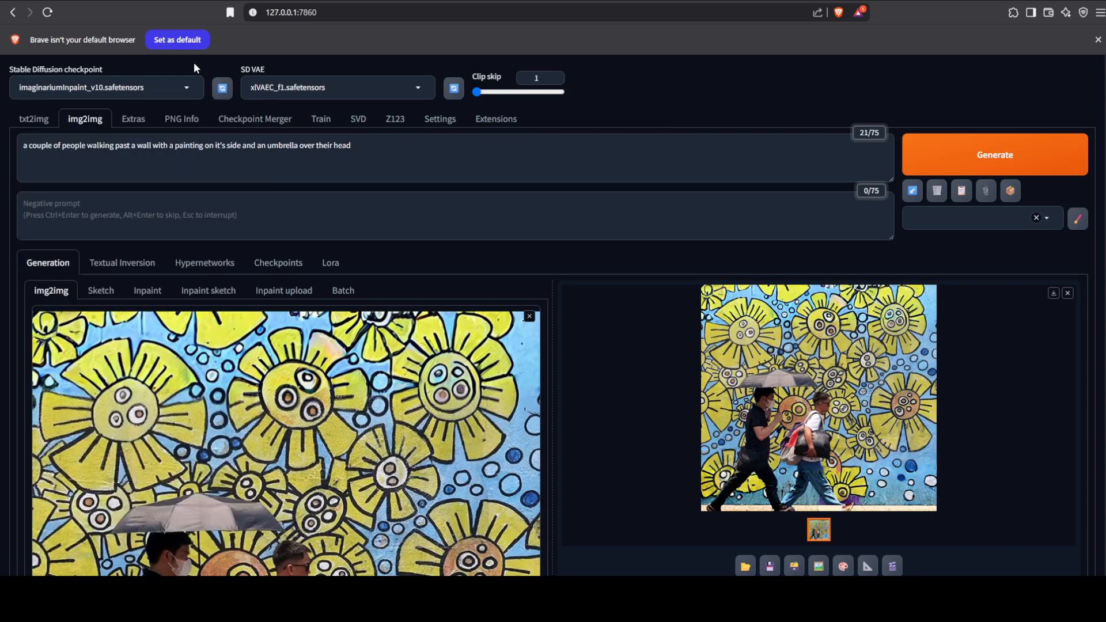
{"action": "left_click", "coordinate": [130, 86]}
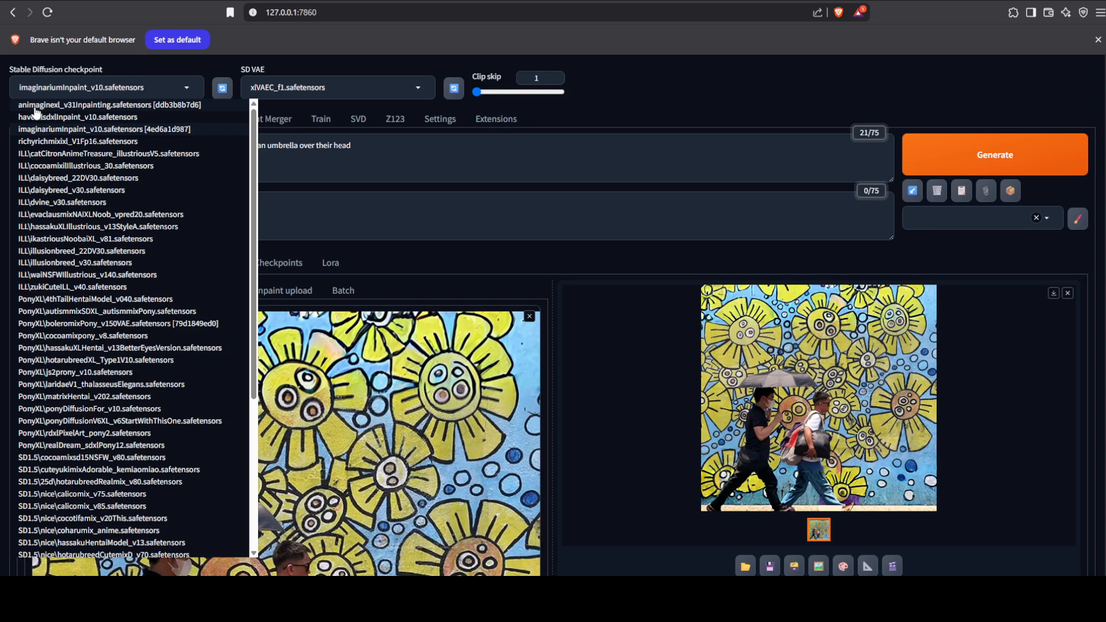
{"action": "left_click", "coordinate": [68, 105]}
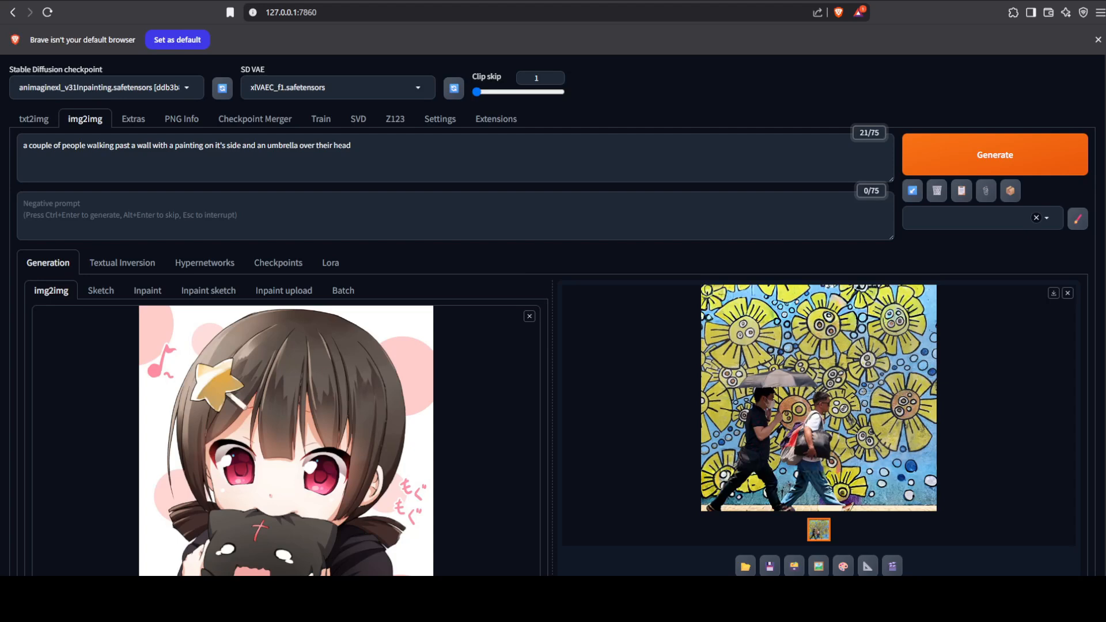
{"action": "scroll", "coordinate": [294, 426], "scroll_direction": "down", "scroll_amount": 3}
{"action": "scroll", "coordinate": [283, 410], "scroll_direction": "up", "scroll_amount": 3}
{"action": "scroll", "coordinate": [302, 349], "scroll_direction": "down", "scroll_amount": 3}
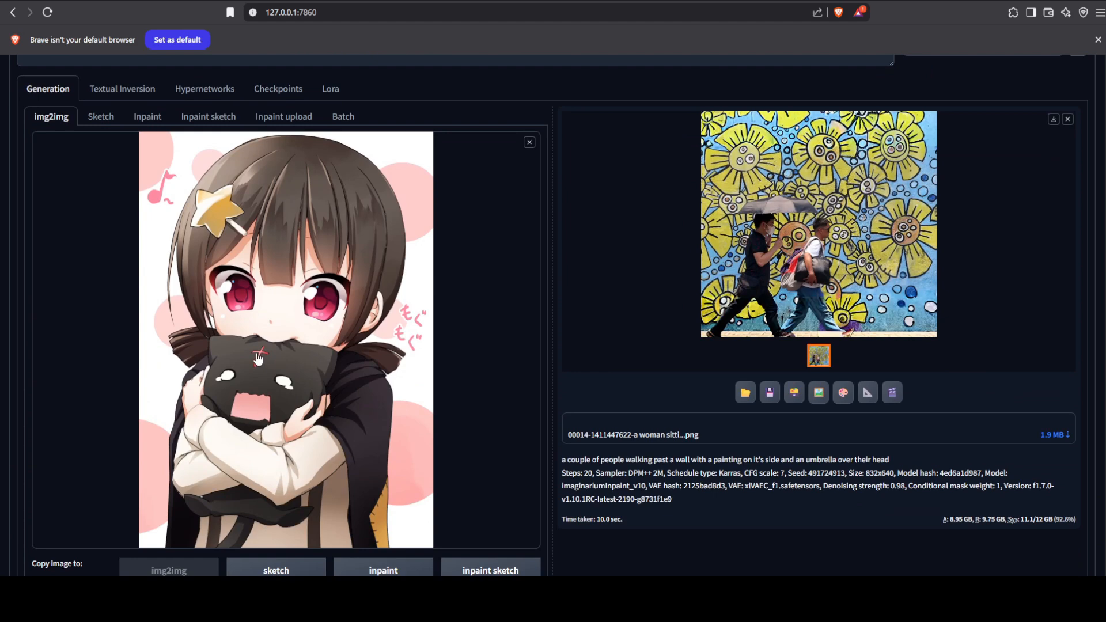
{"action": "scroll", "coordinate": [298, 380], "scroll_direction": "up", "scroll_amount": 3}
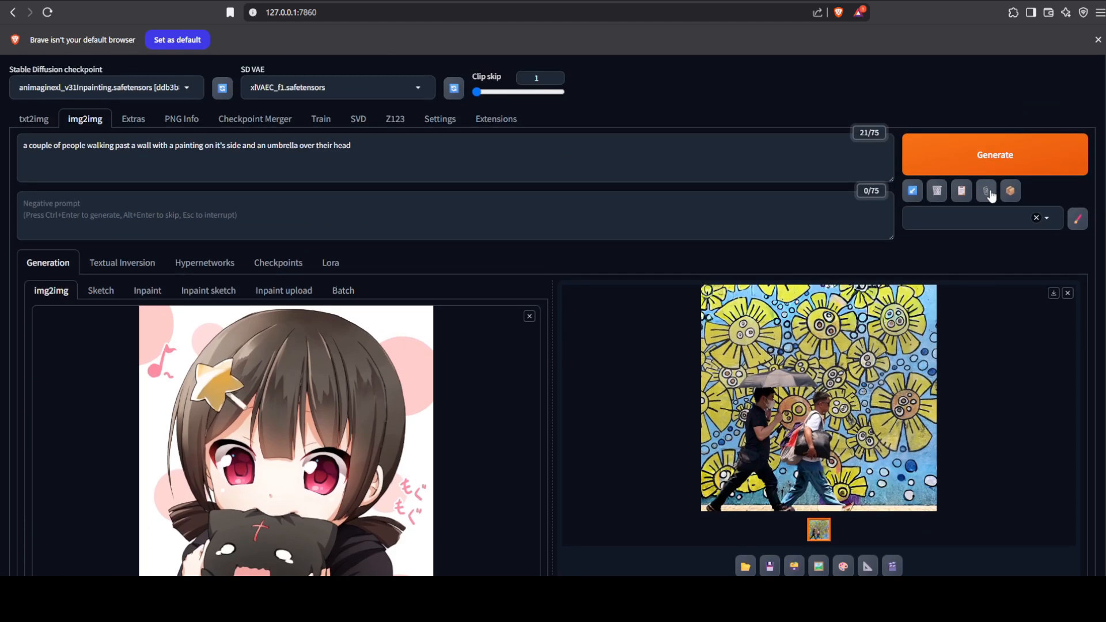
Step: Interrogate the anime drawing for a prompt and remove the artist's name and "rayonism" from it
{"action": "left_click_drag", "start_coordinate": [296, 146], "coordinate": [330, 146]}
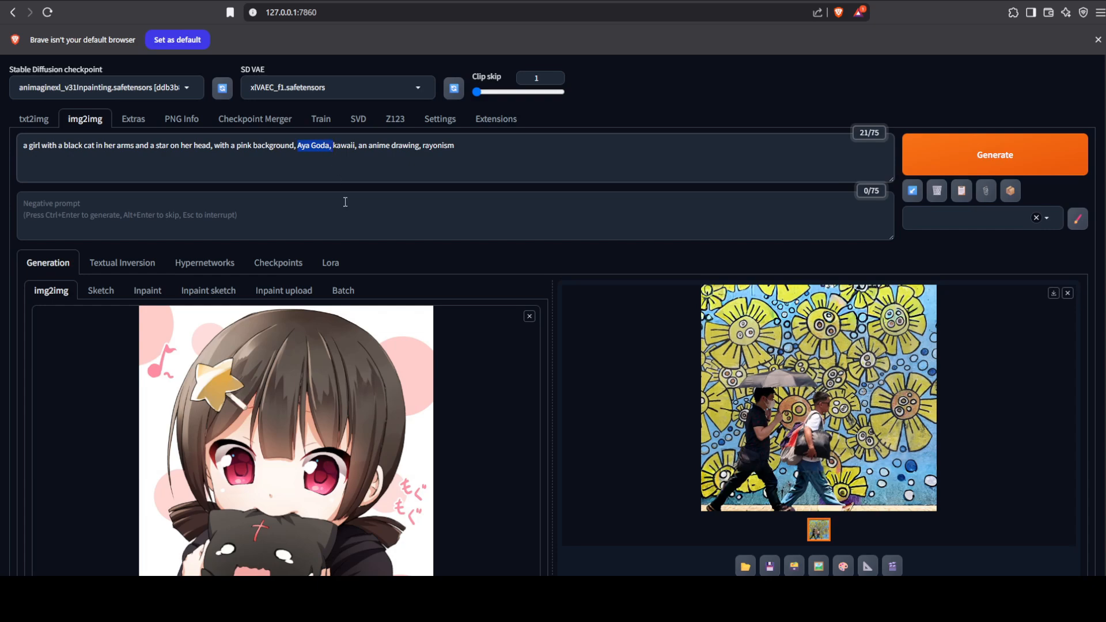
{"action": "key", "text": "BackSpace"}
{"action": "left_click", "coordinate": [415, 151]}
{"action": "key", "text": "BackSpace"}
{"action": "key", "text": "BackSpace"}
{"action": "key", "text": "BackSpace"}
{"action": "key", "text": "BackSpace"}
{"action": "key", "text": "BackSpace"}
{"action": "key", "text": "BackSpace"}
{"action": "key", "text": "BackSpace"}
{"action": "key", "text": "BackSpace"}
{"action": "key", "text": "BackSpace"}
{"action": "key", "text": "BackSpace"}
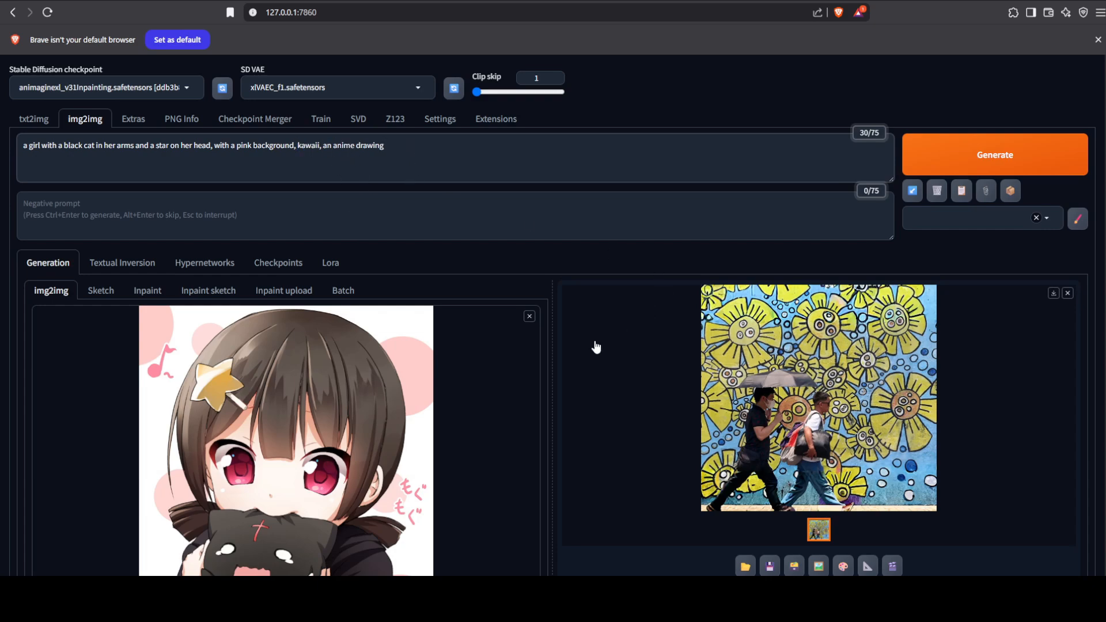
Step: Change the outpainting direction from down to left and right for the anime drawing
{"action": "scroll", "coordinate": [596, 346], "scroll_direction": "down", "scroll_amount": 15}
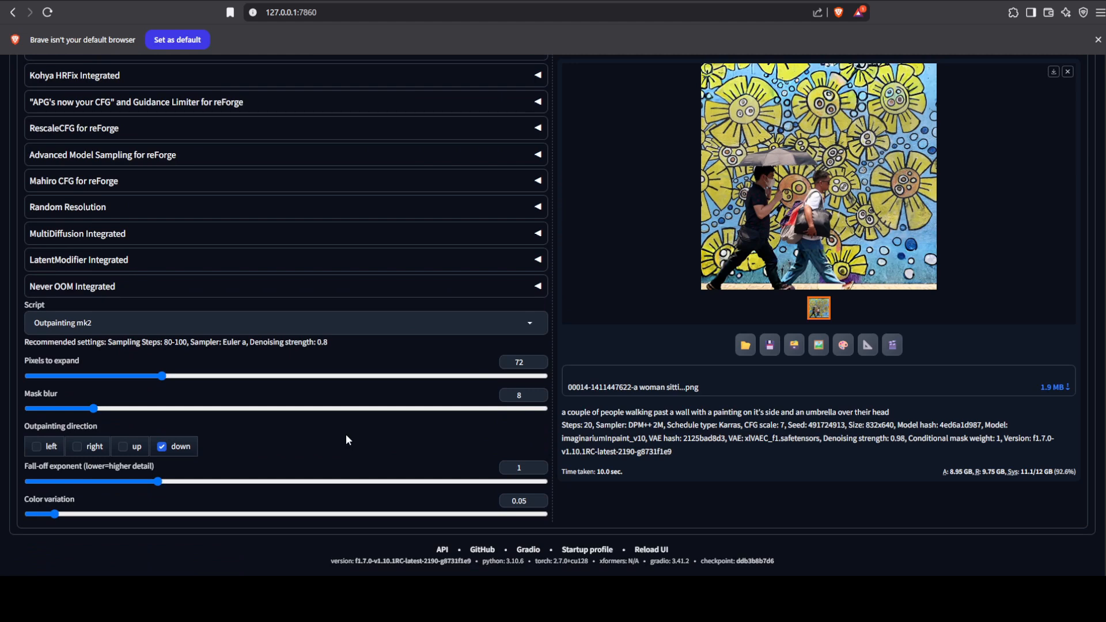
{"action": "left_click", "coordinate": [104, 455]}
{"action": "left_click", "coordinate": [48, 452]}
{"action": "left_click", "coordinate": [176, 451]}
Step: Generate the anime drawing's left and right extension and view the result enlarged
{"action": "scroll", "coordinate": [207, 405], "scroll_direction": "up", "scroll_amount": 15}
{"action": "key", "text": "ctrl+Return"}
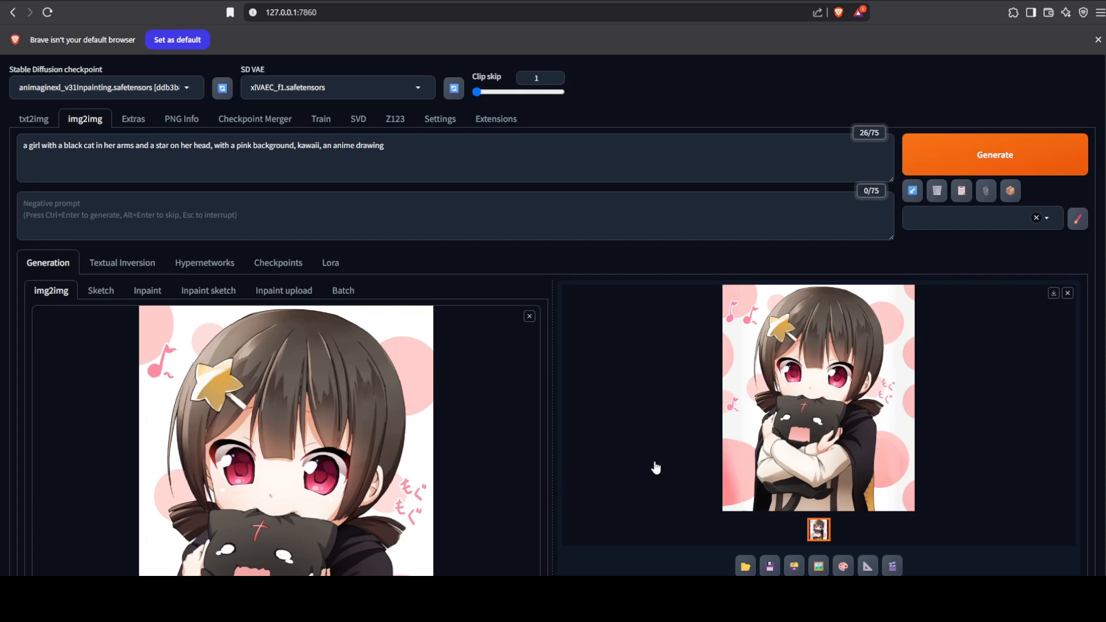
{"action": "left_click", "coordinate": [857, 414]}
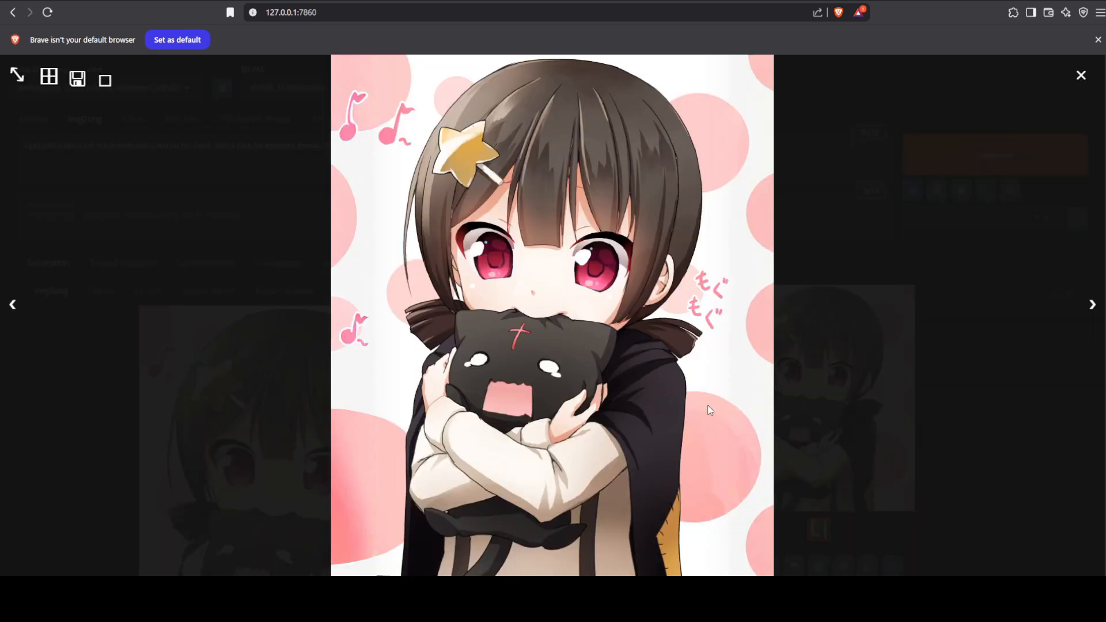